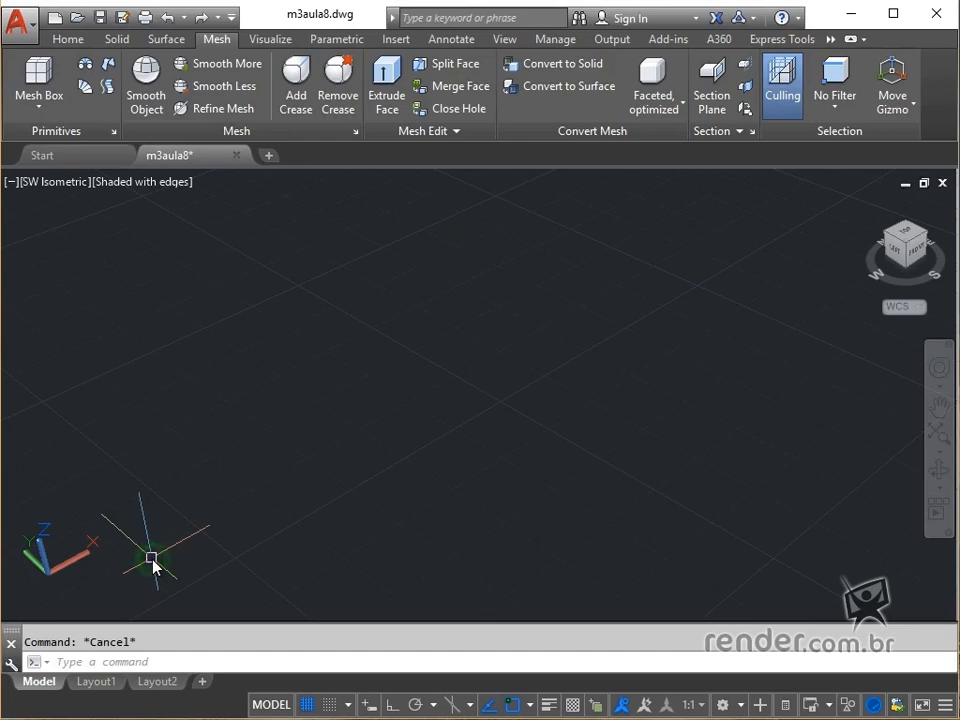
- Set the mesh box primitive's tessellation divisions to length 11, width 4 and height 1 in the mesh primitive options
left_click(68, 662)
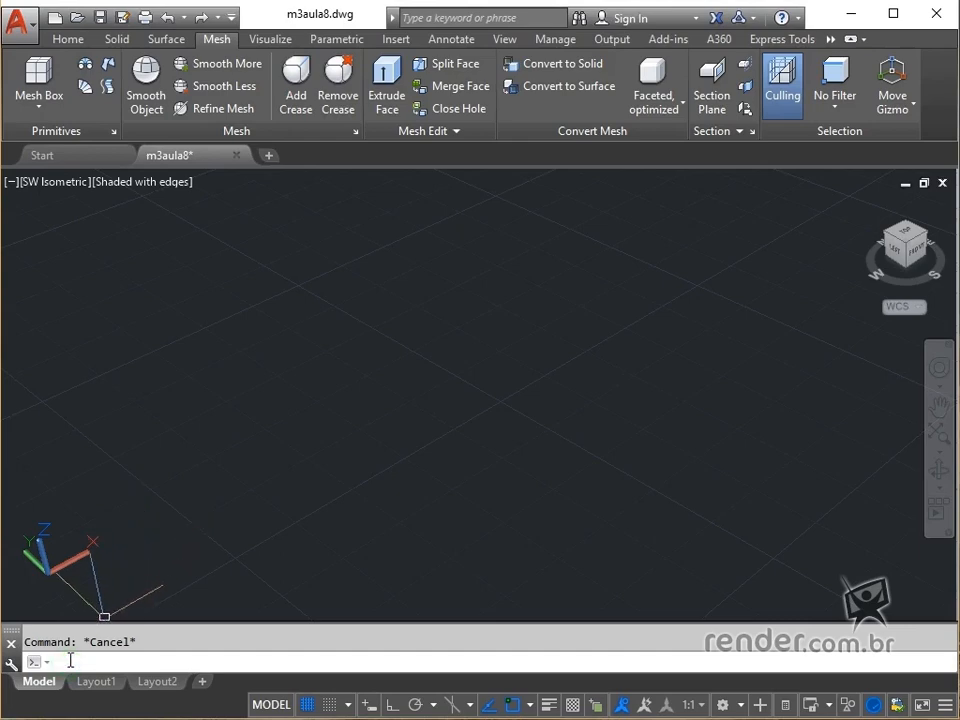
type("meshp")
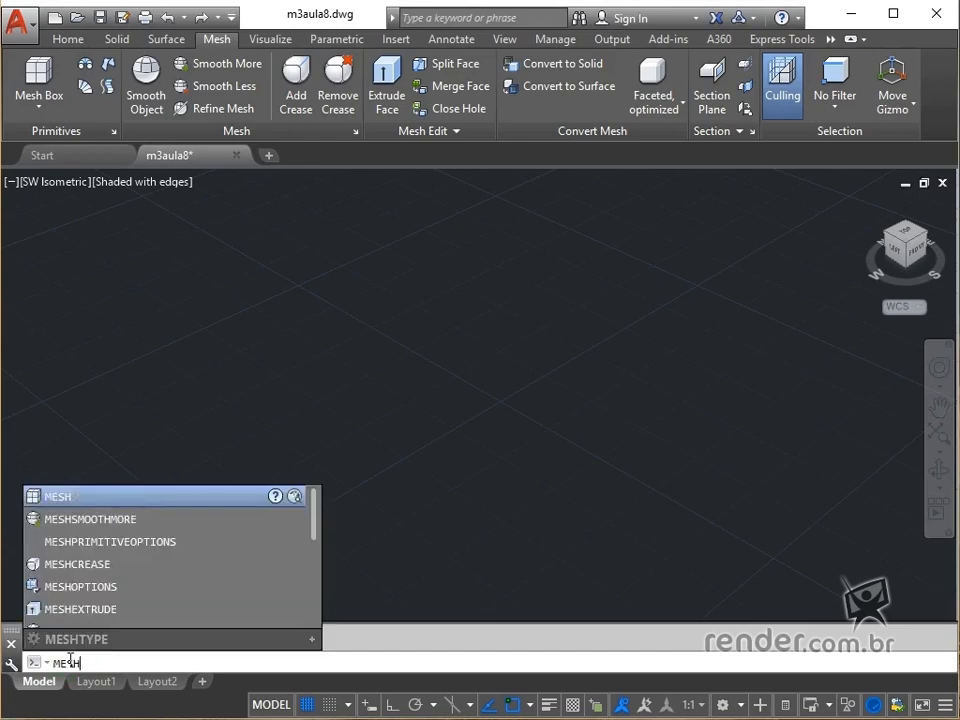
key("Return")
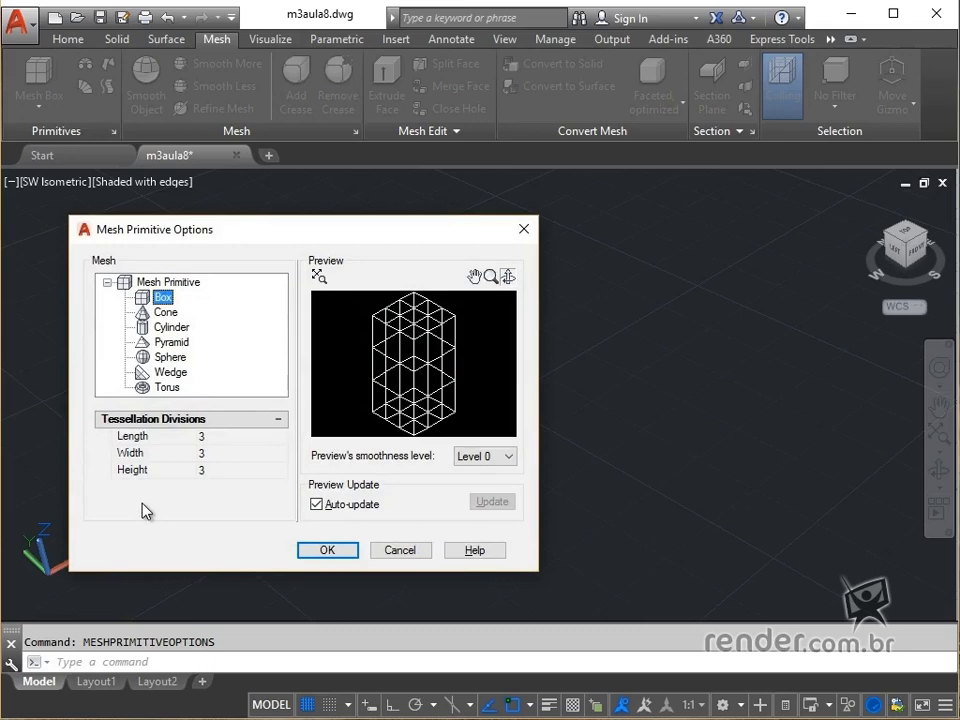
left_click(214, 437)
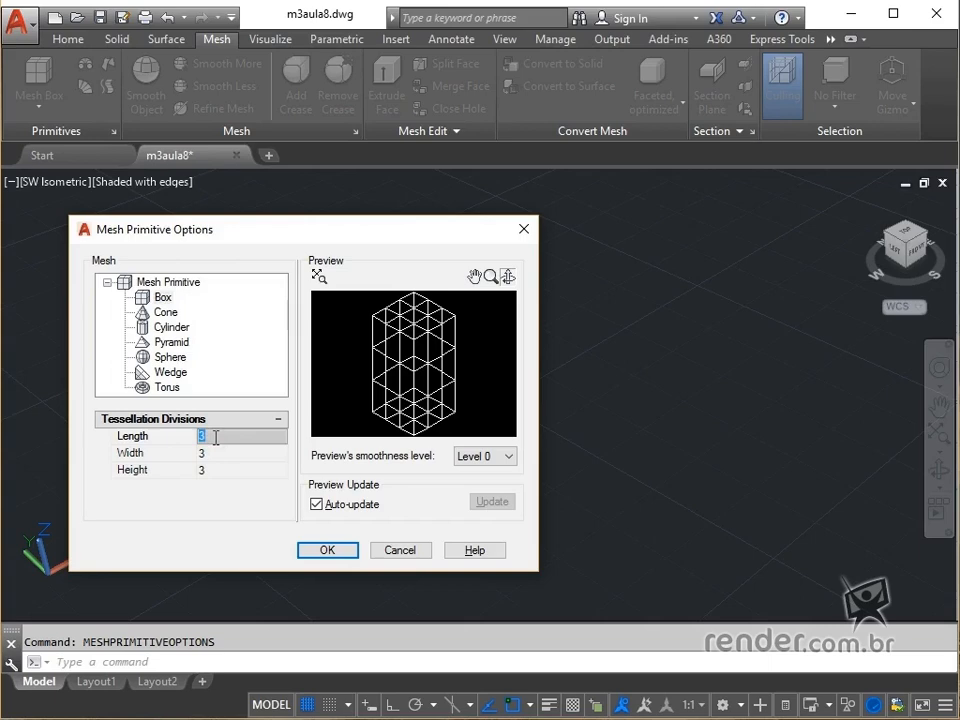
type("11")
left_click(215, 454)
type("4")
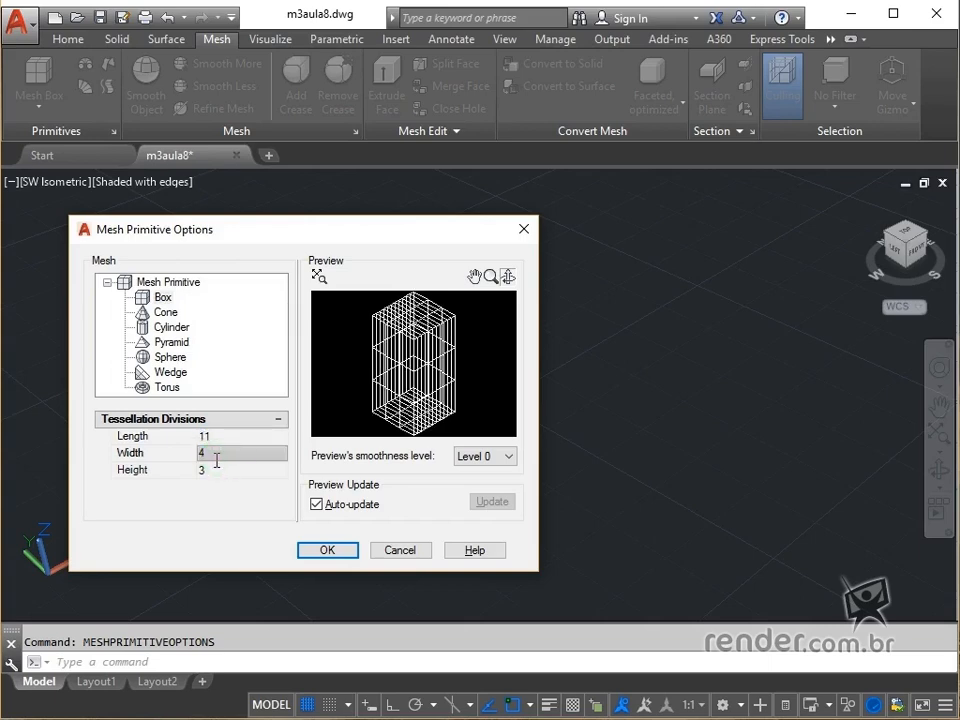
left_click(215, 470)
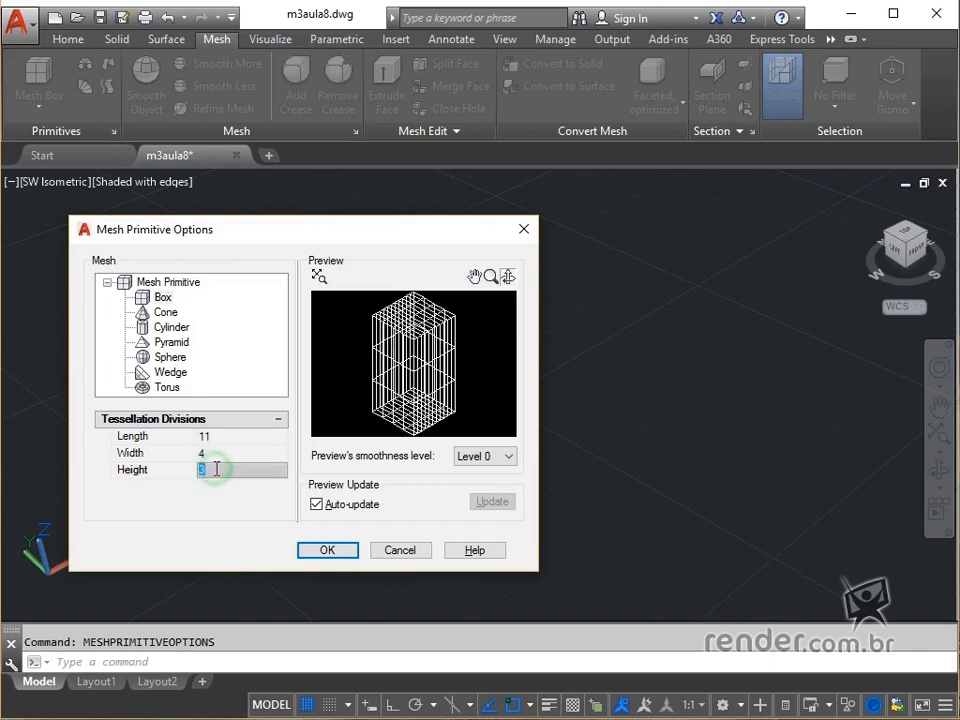
type("1")
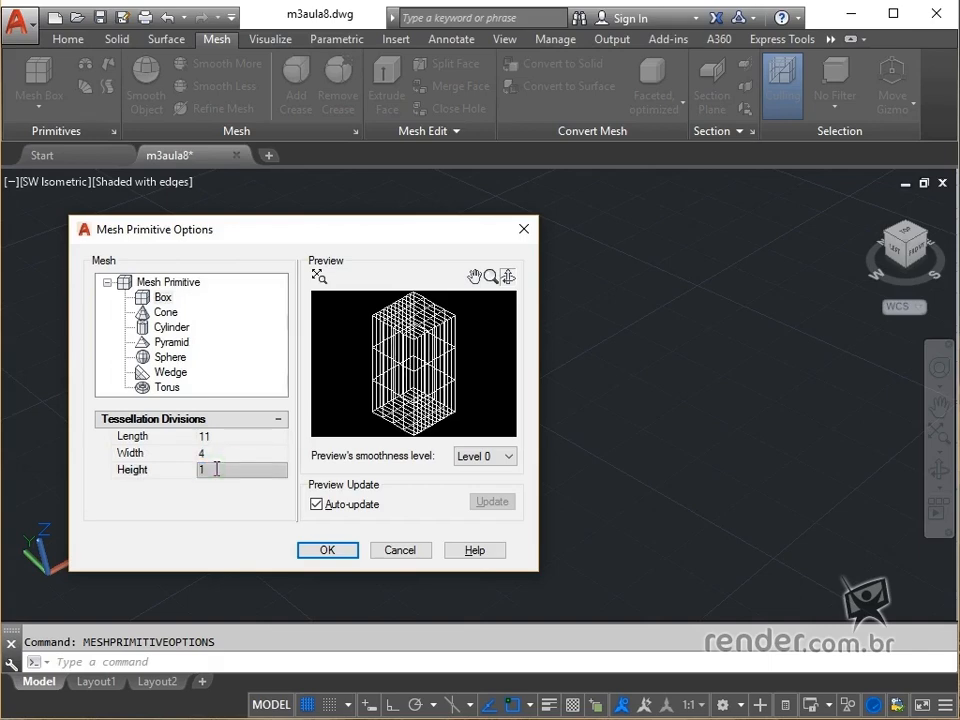
left_click(322, 551)
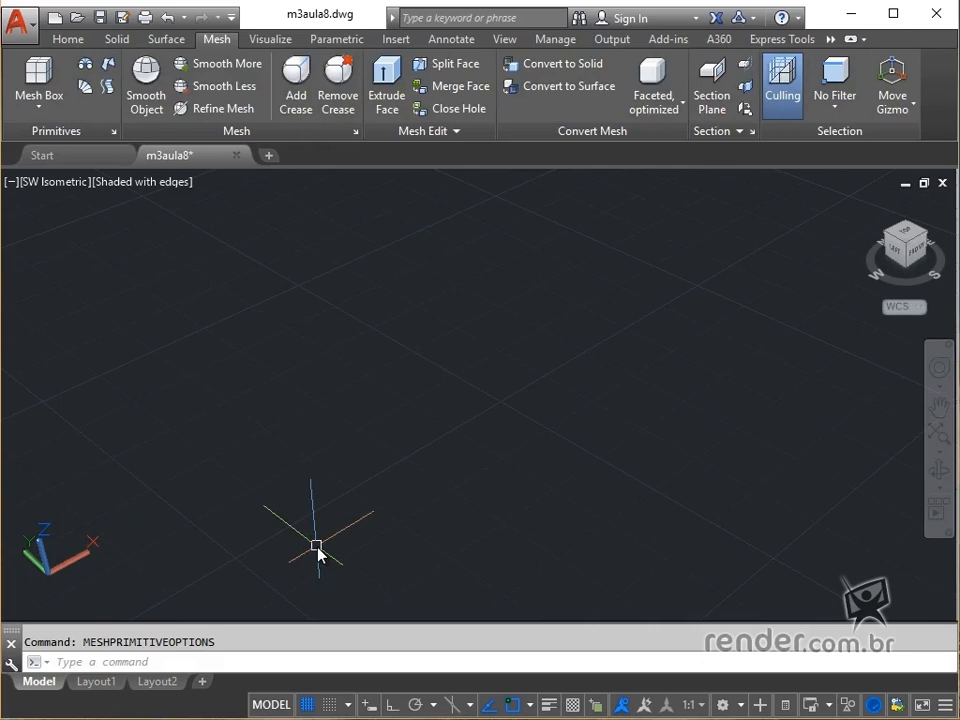
left_click(54, 108)
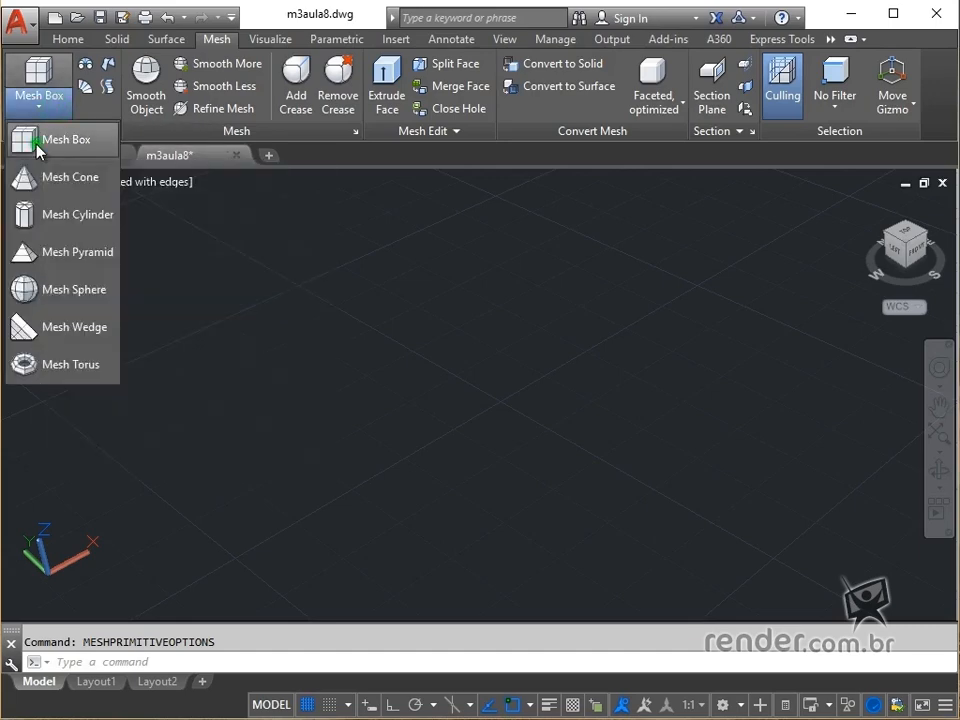
left_click(37, 150)
left_click(316, 523)
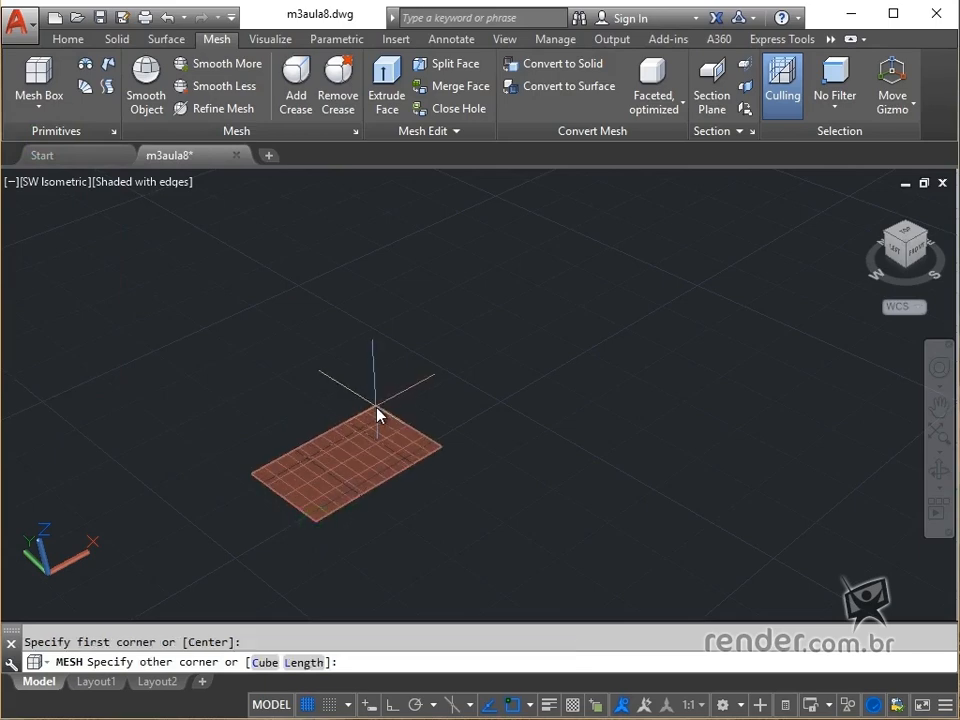
type("@110,40,10")
key("Return")
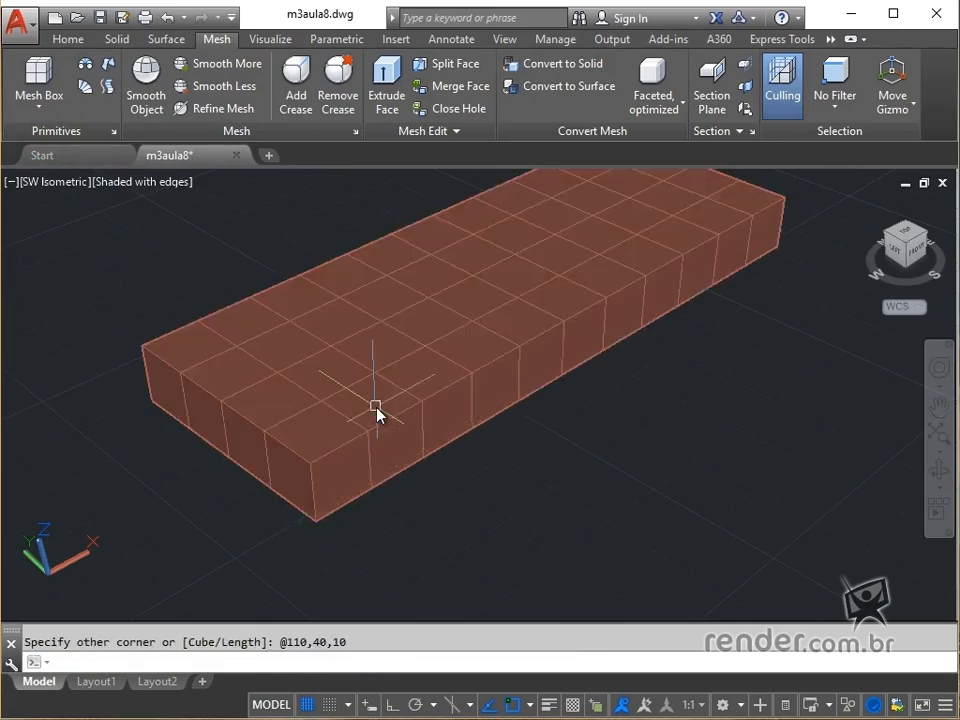
middle_click_drag(390, 373, 325, 432)
key("Escape")
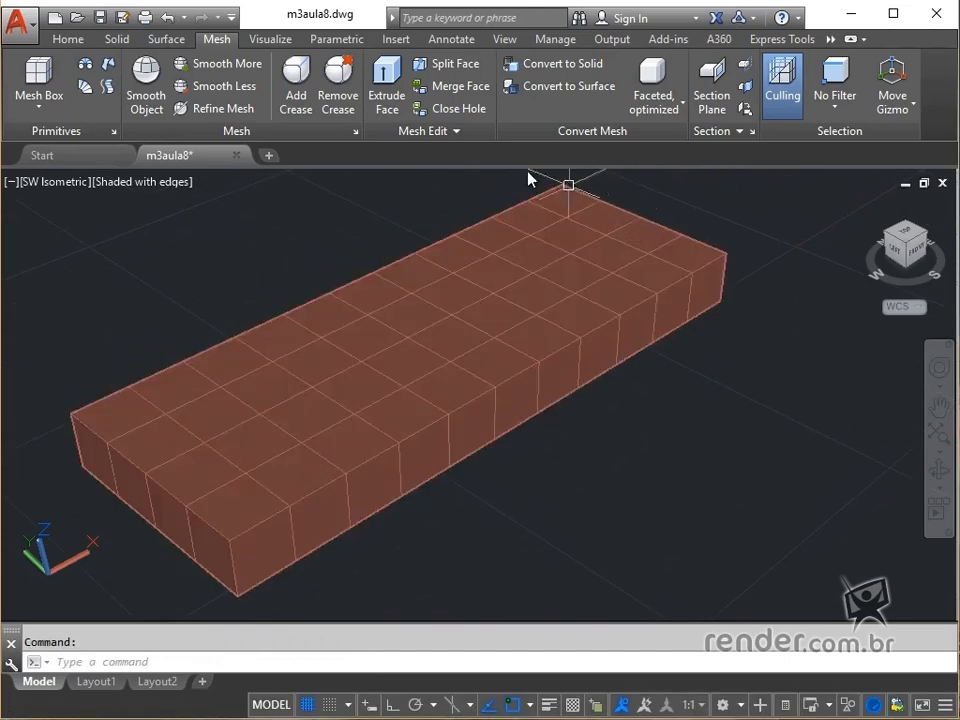
- Extrude three adjacent top faces at each short end of the box, starting at the front edge, by 20 to form armrests
left_click(390, 98)
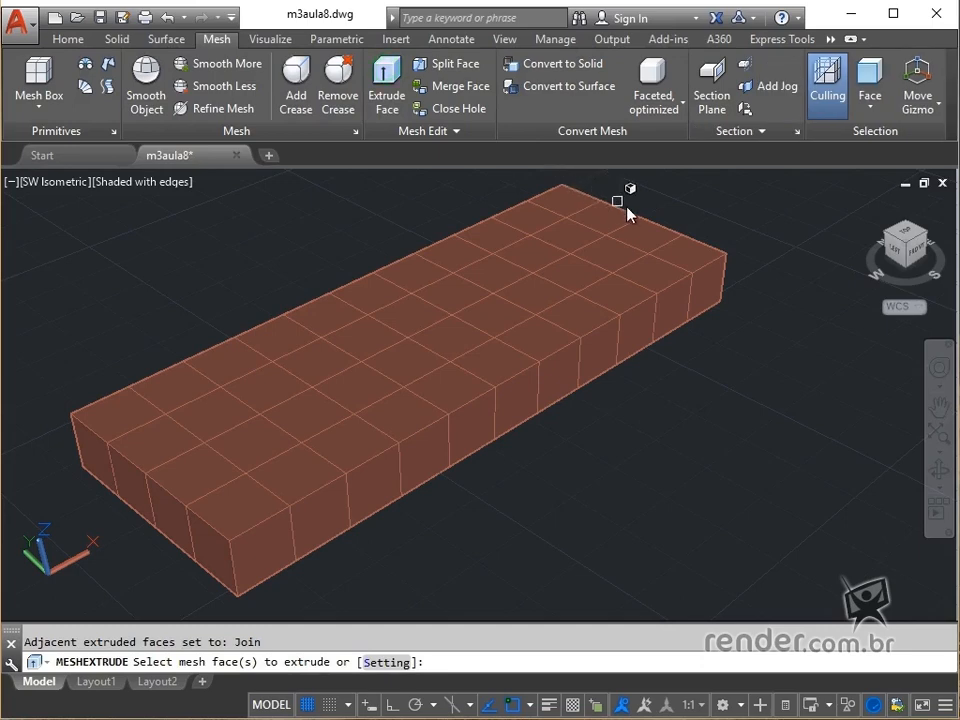
left_click_drag(670, 246, 647, 231)
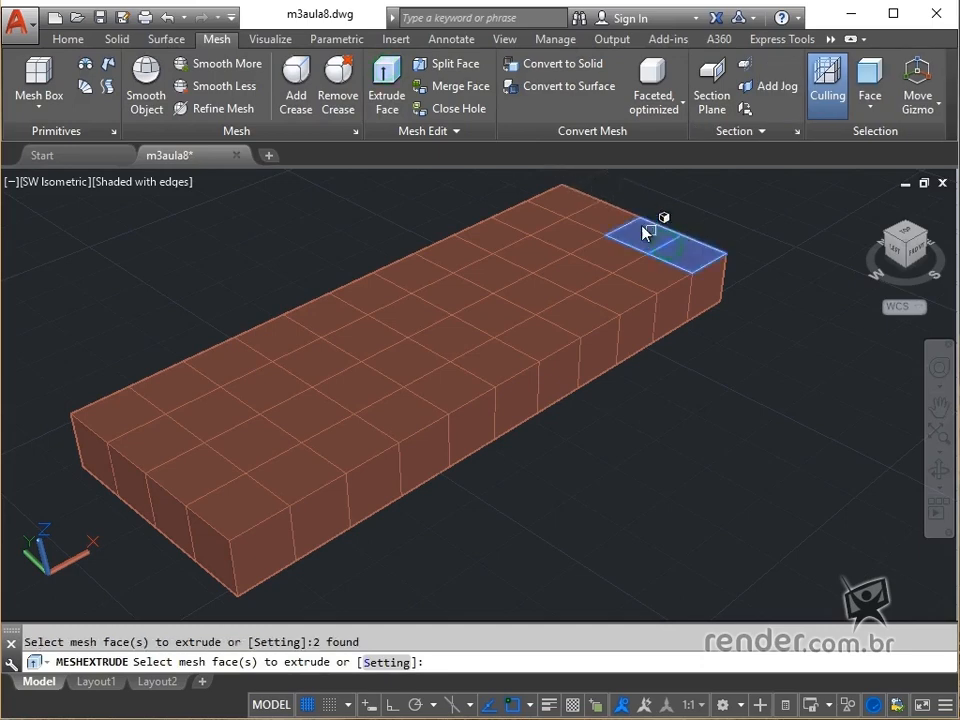
left_click(627, 229)
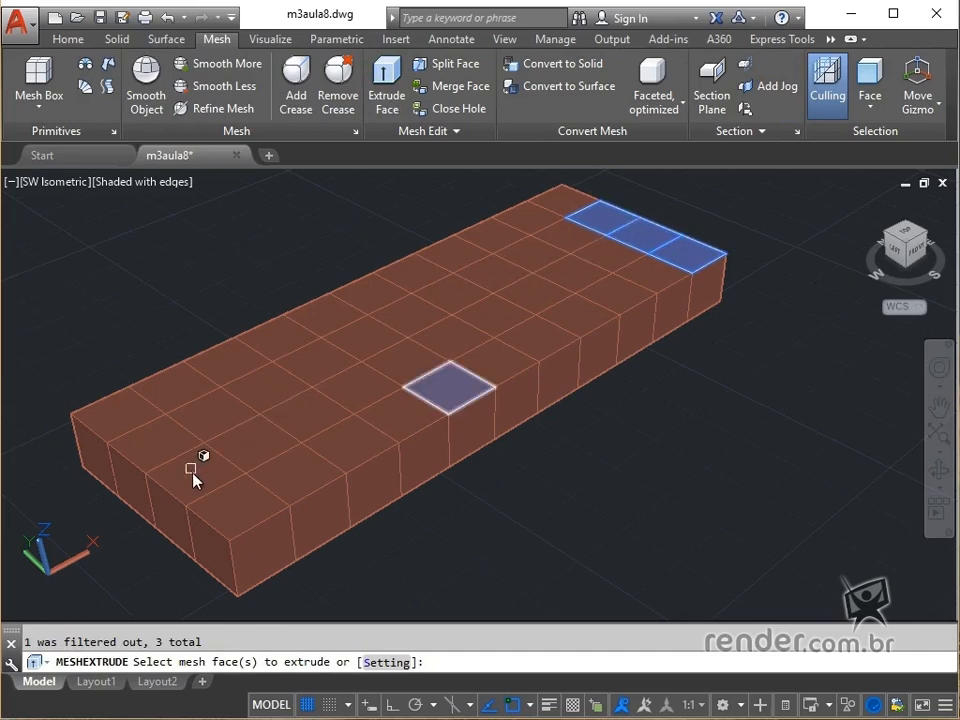
left_click_drag(214, 497, 210, 492)
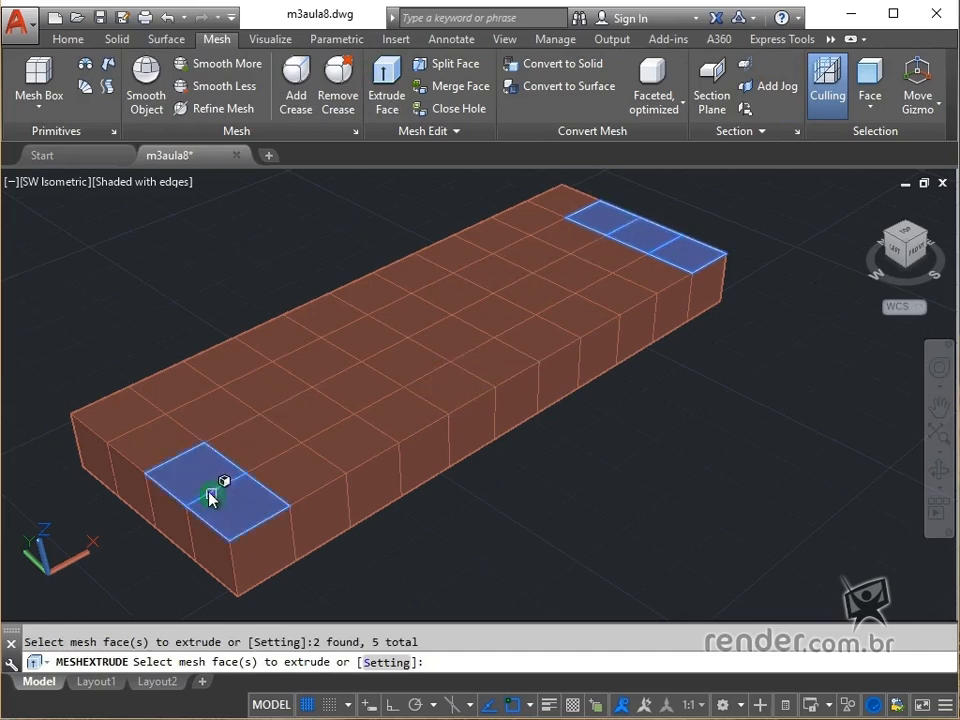
left_click(181, 458)
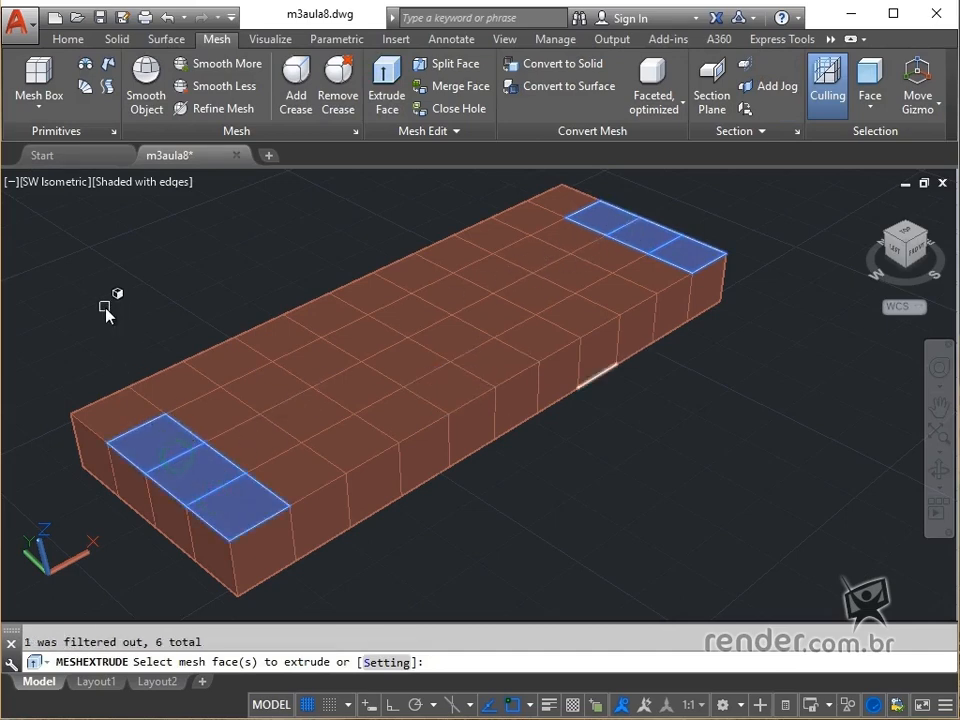
key("Return")
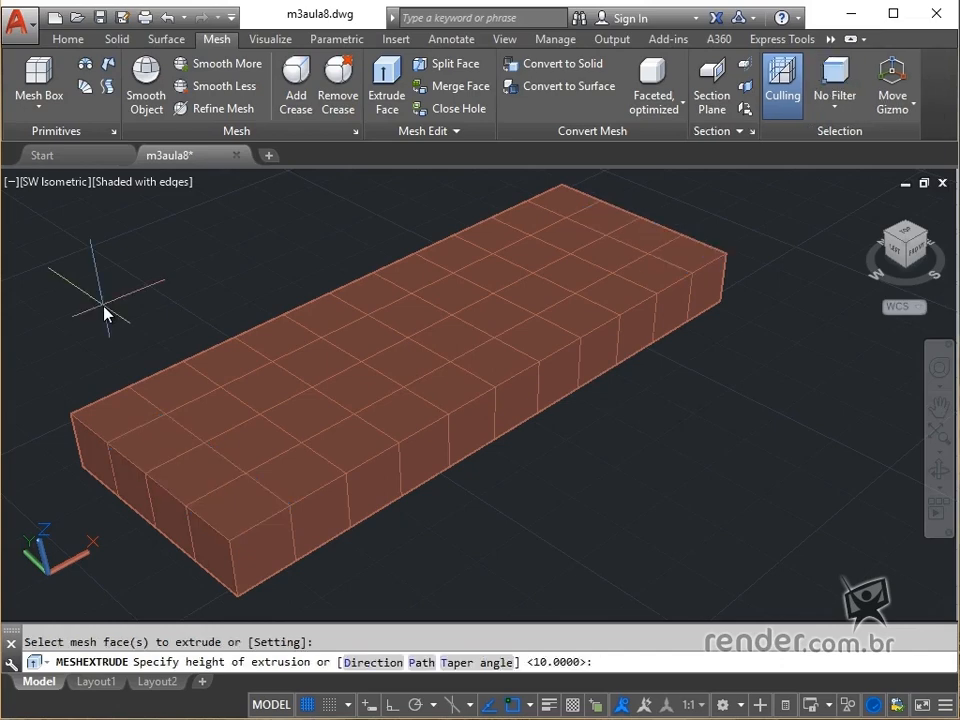
type("20")
key("Return")
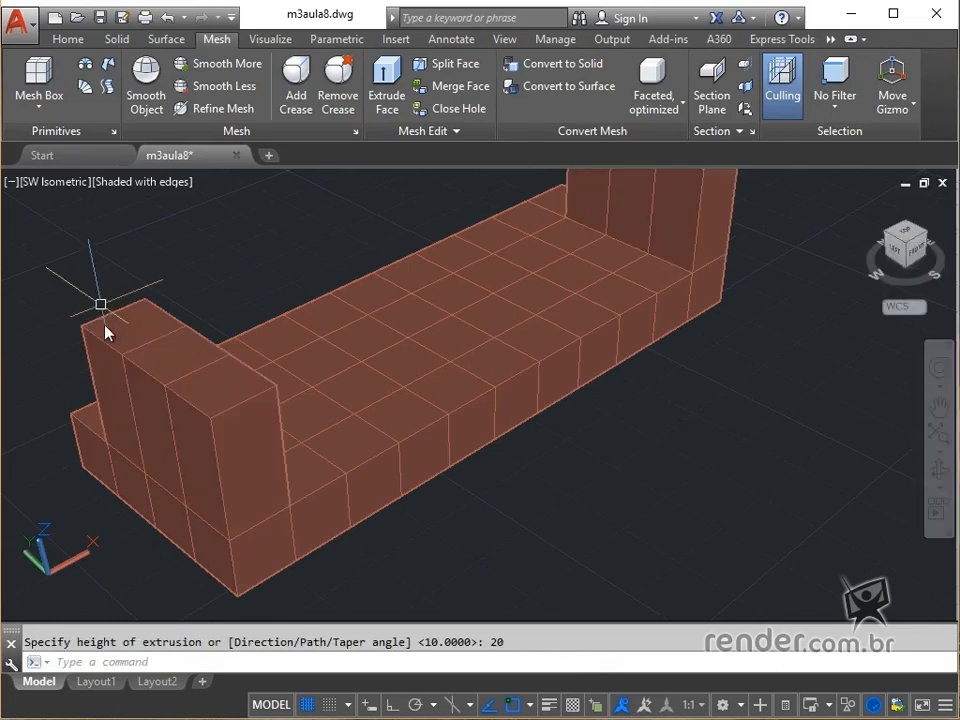
scroll(273, 460, "down", 2)
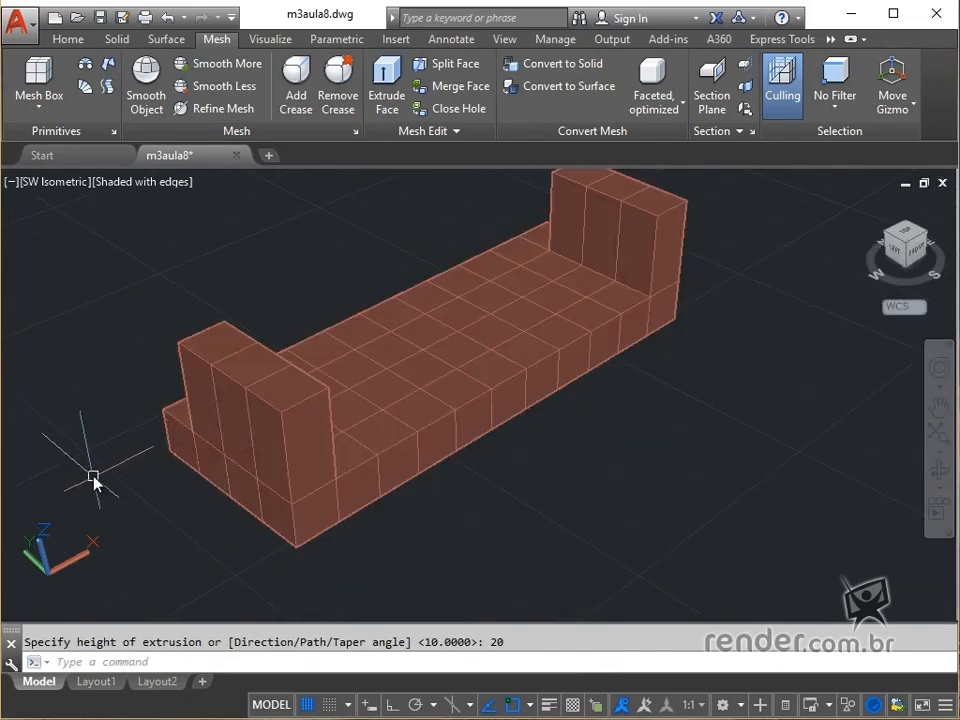
- Extrude the full row of eleven top faces along the rear long edge by 40 to form the sofa's backrest
middle_click_drag(128, 454, 304, 476, "shift")
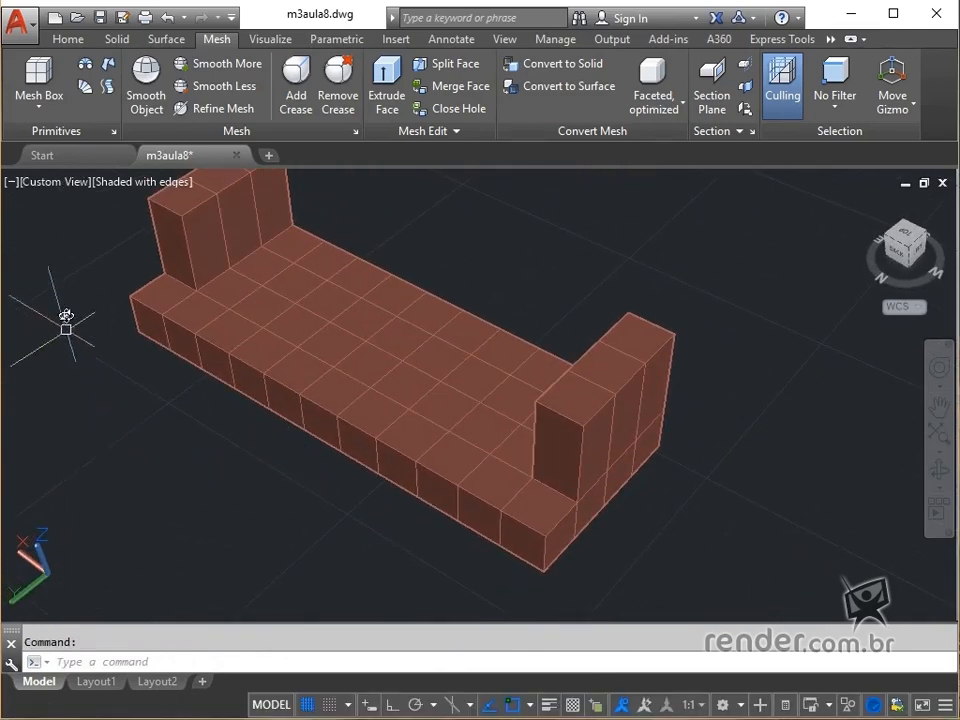
left_click(385, 73)
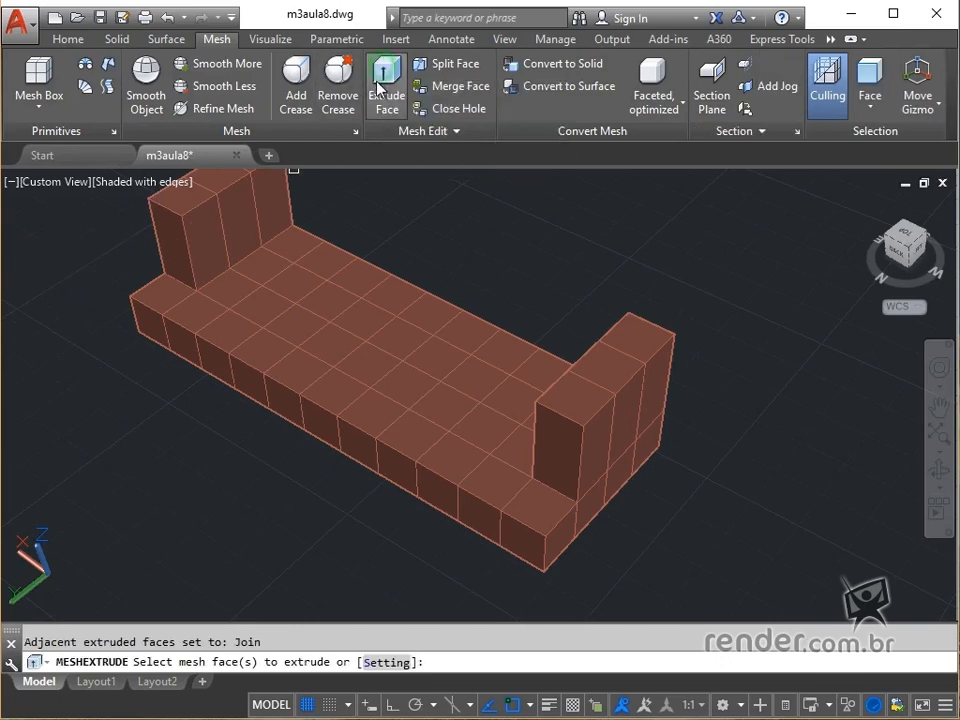
left_click(178, 309)
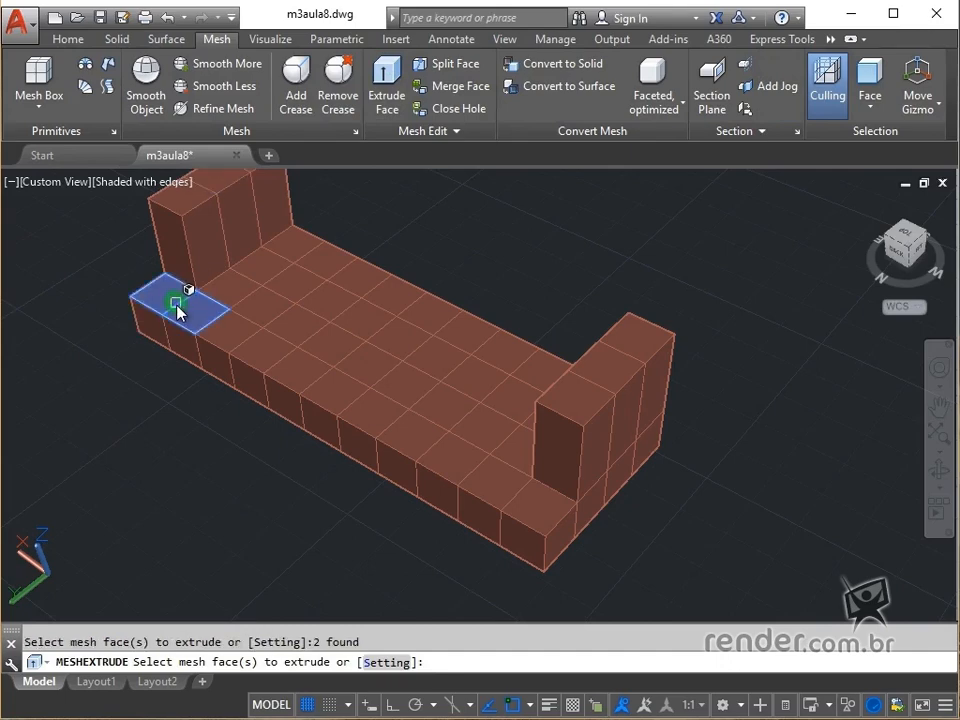
left_click(242, 345)
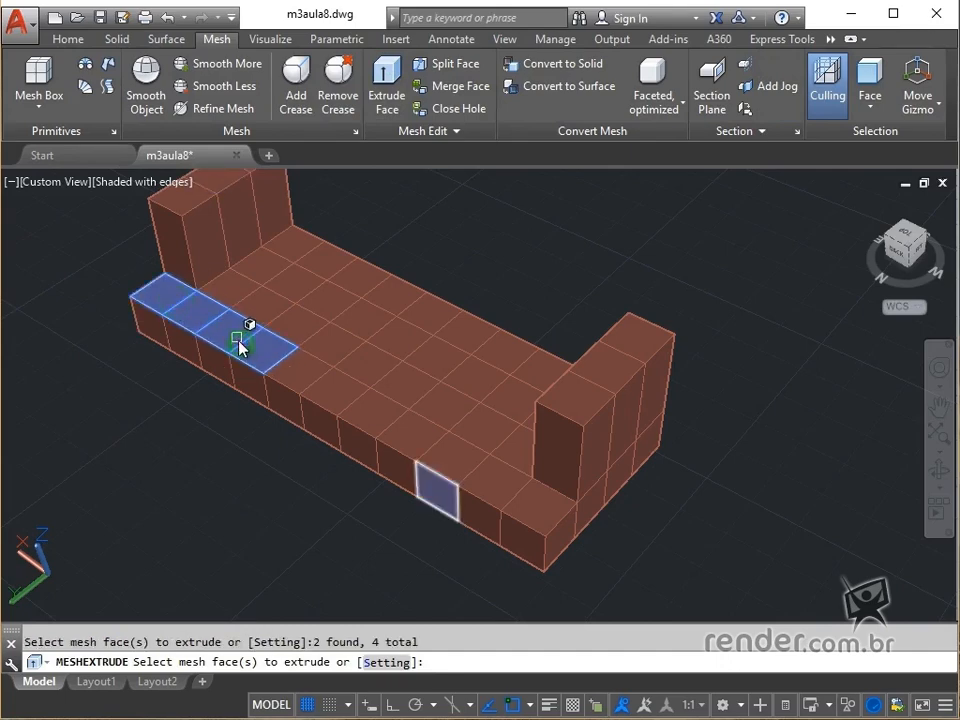
left_click(313, 389)
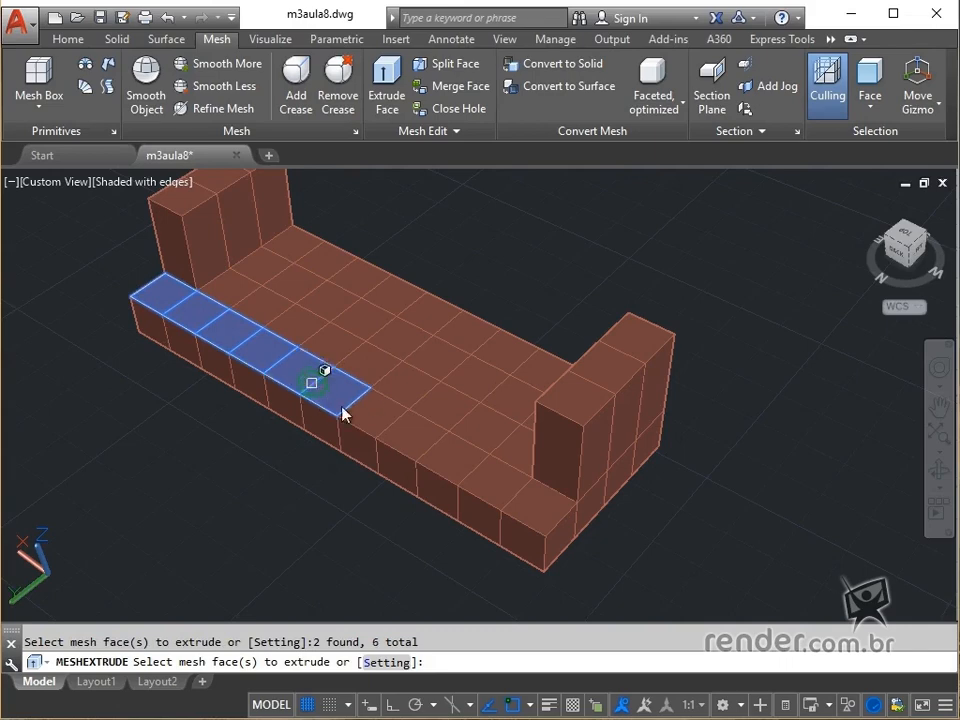
left_click(391, 430)
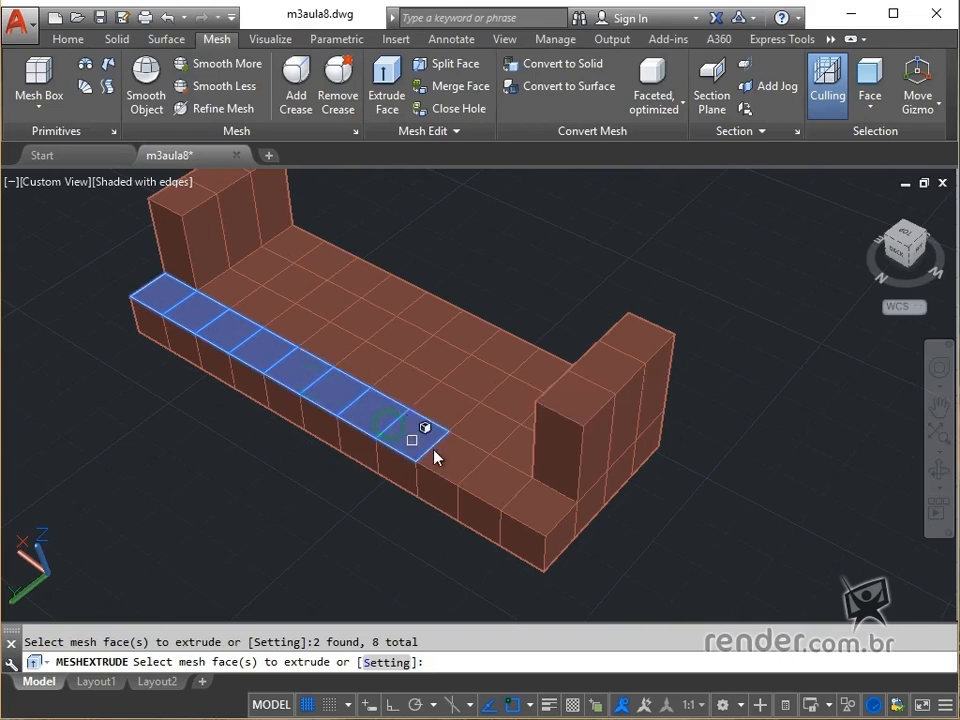
left_click(476, 474)
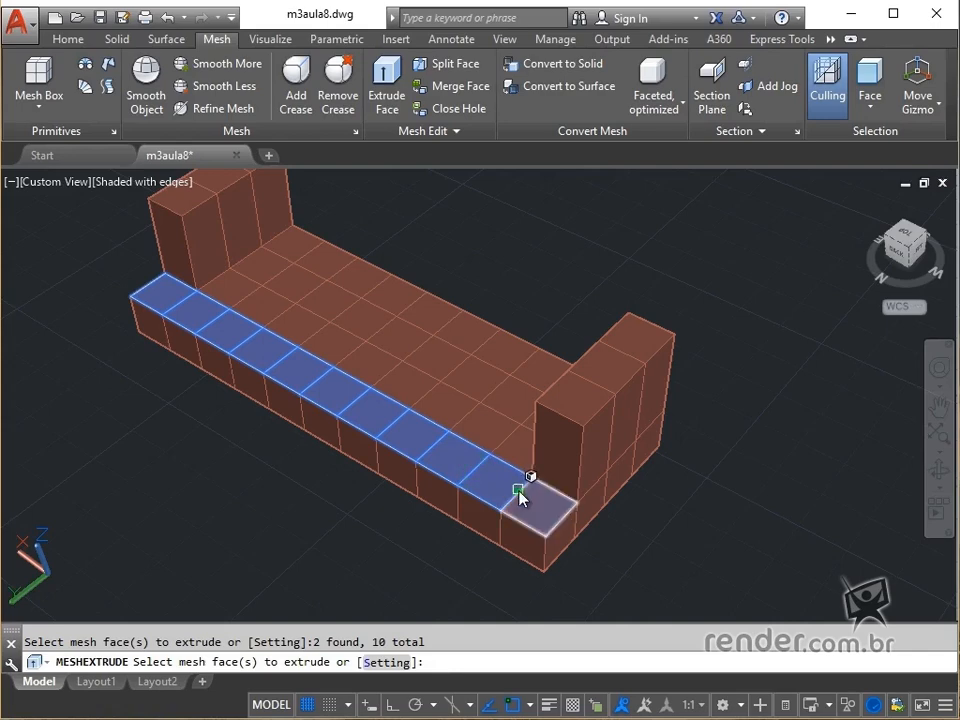
left_click(518, 488)
key("Return")
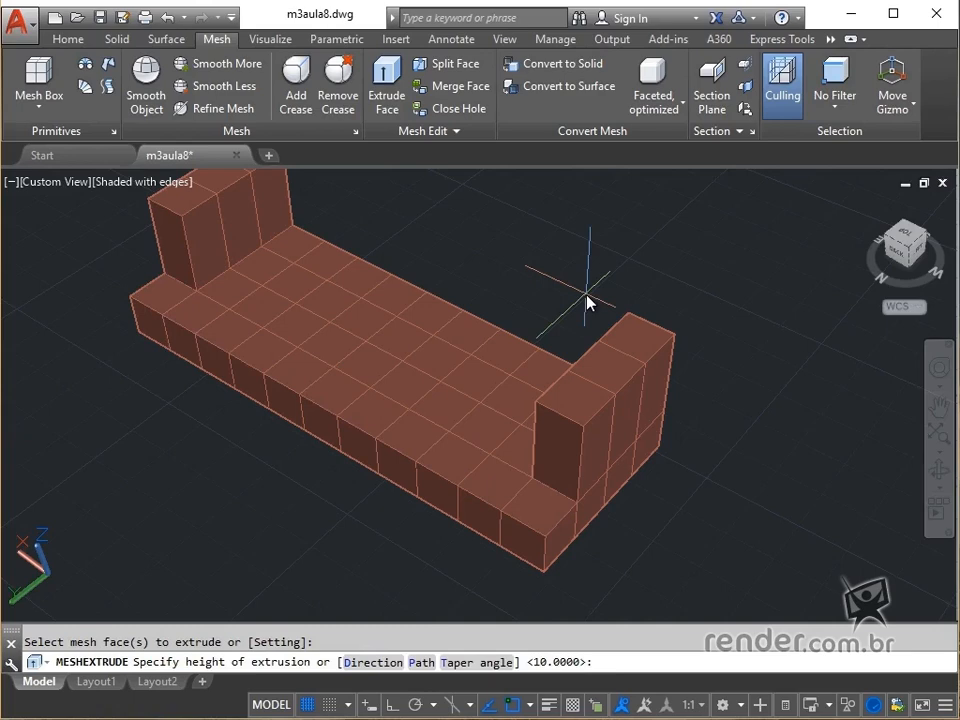
type("40")
key("Return")
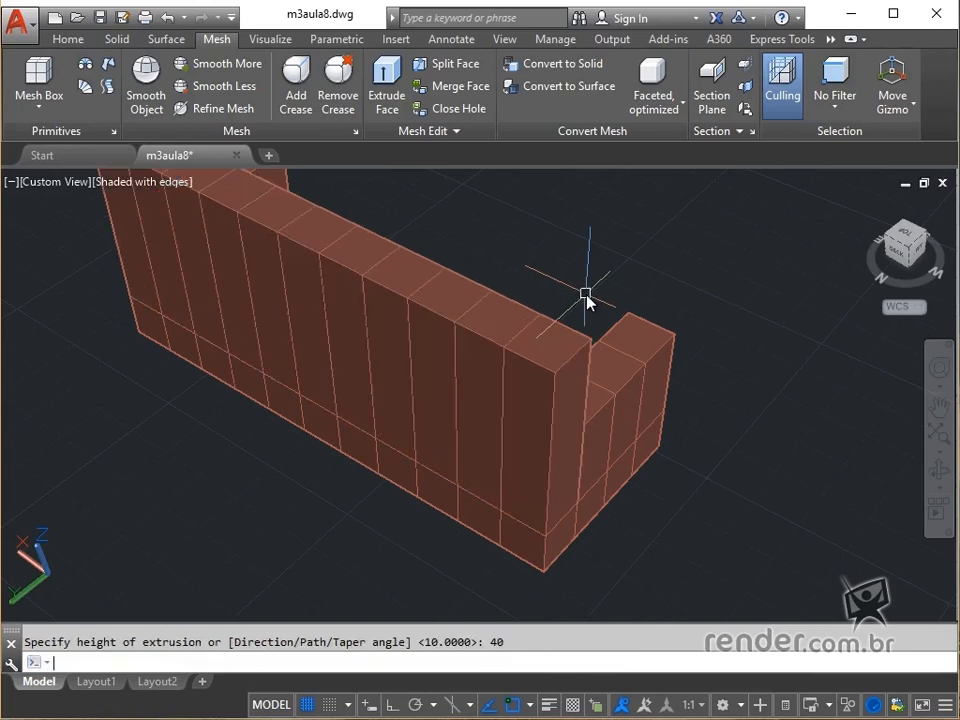
middle_click_drag(587, 300, 476, 311, "shift")
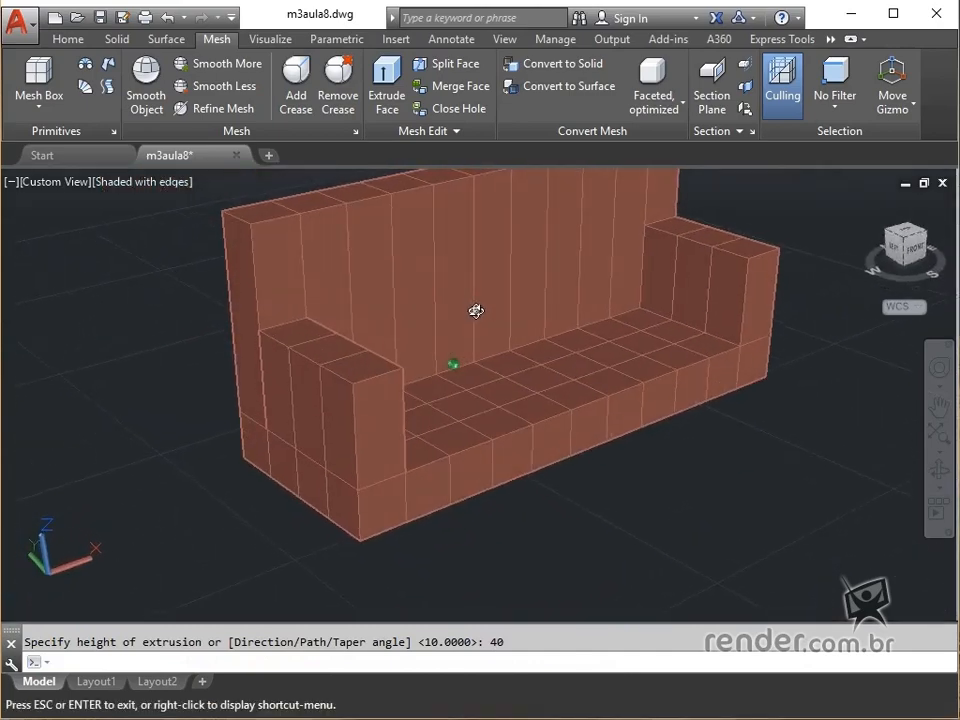
middle_click_drag(613, 407, 556, 463, "shift")
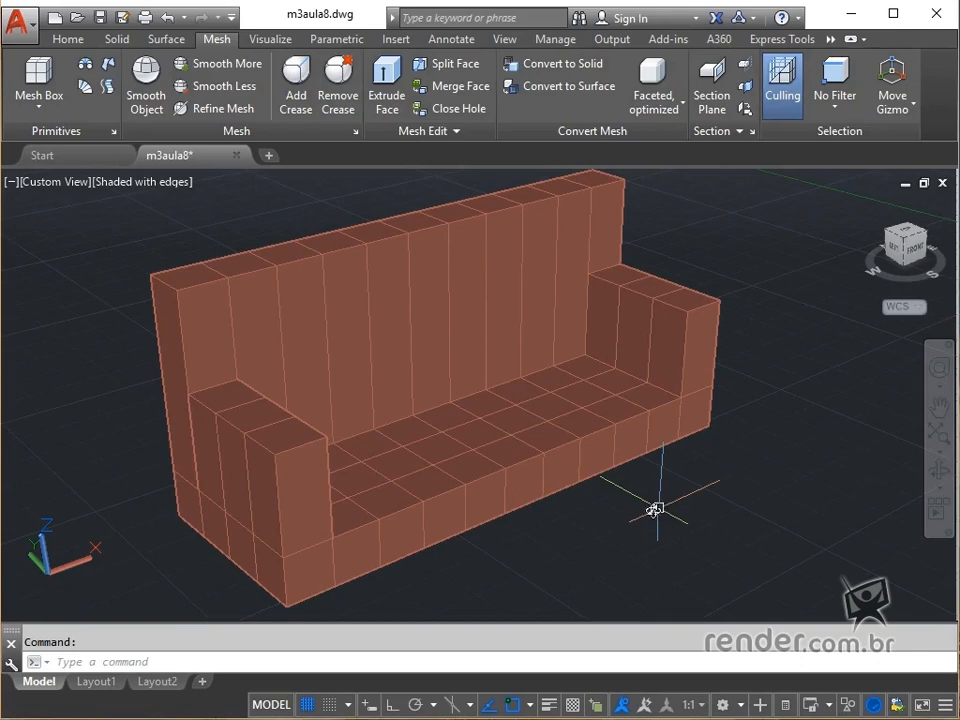
left_click(38, 106)
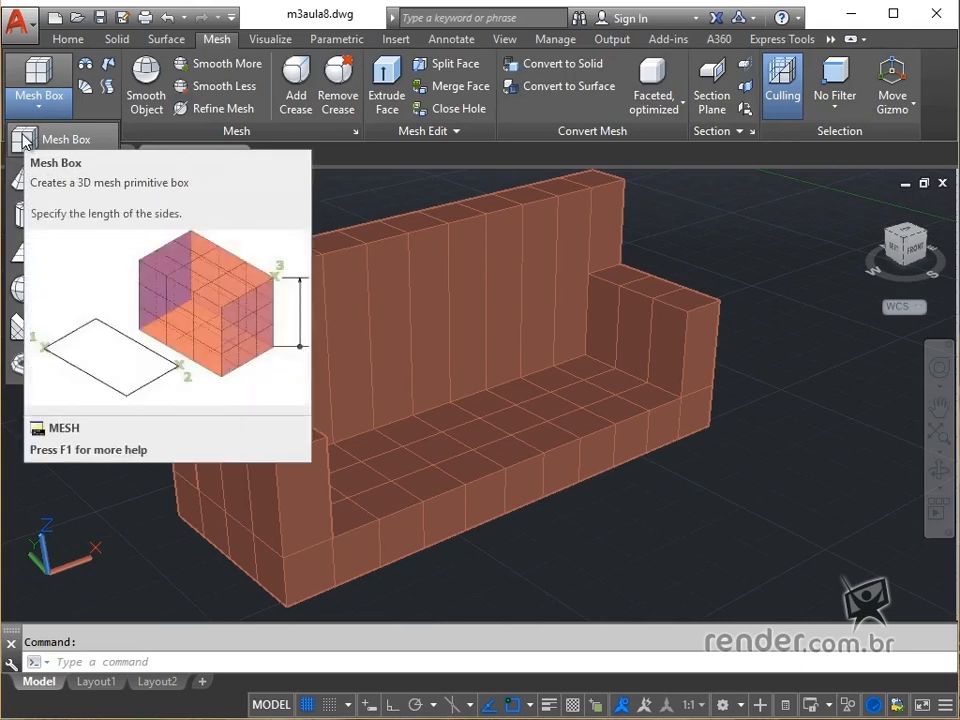
left_click(22, 141)
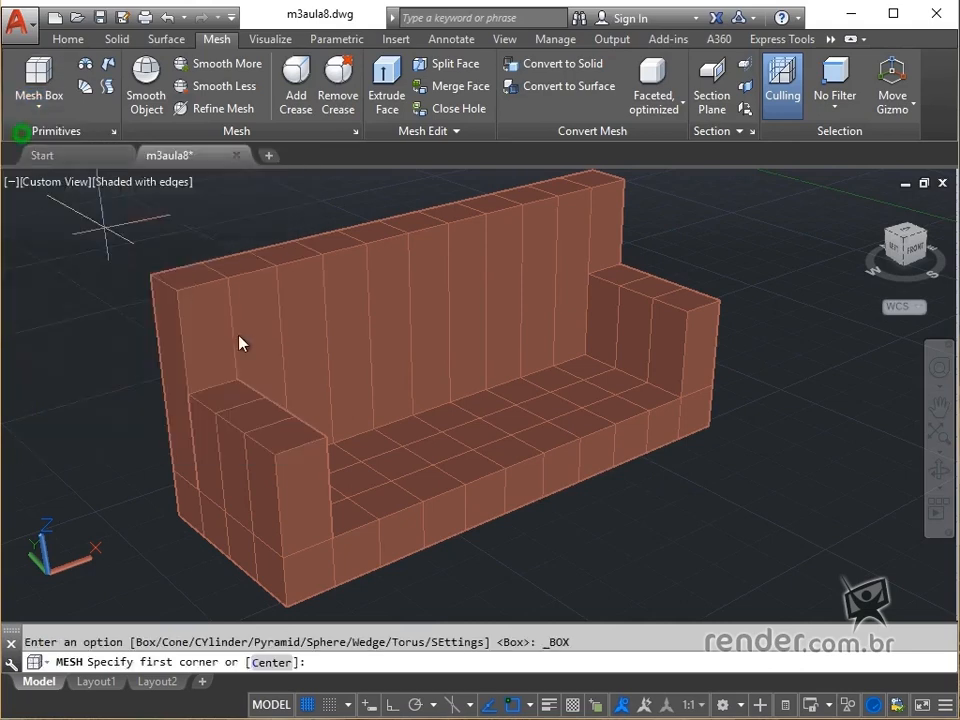
left_click(330, 540)
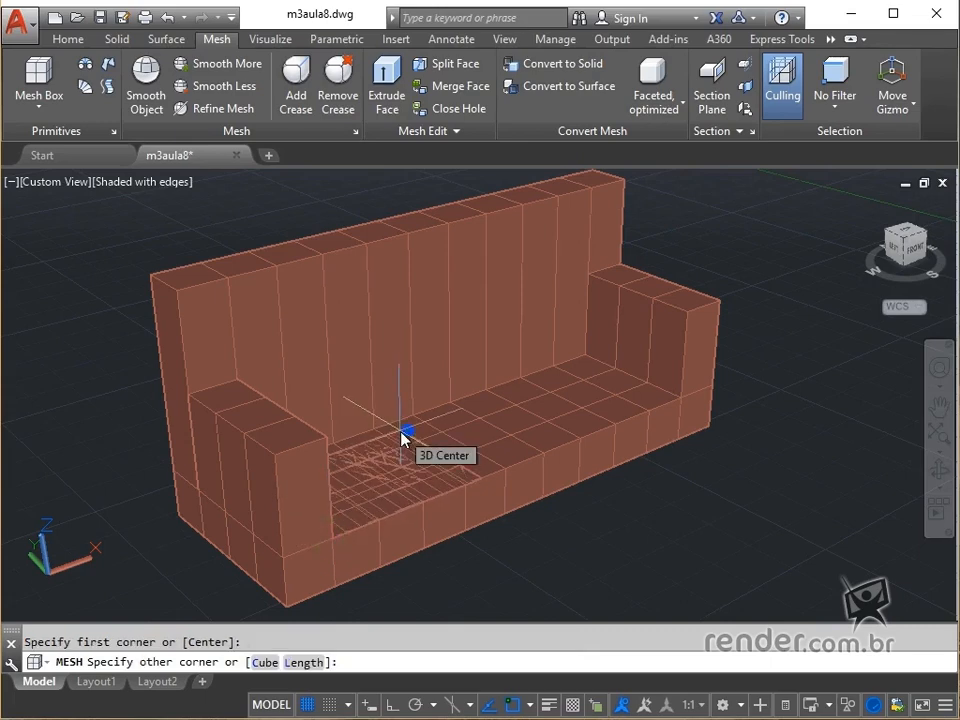
type("@30,30")
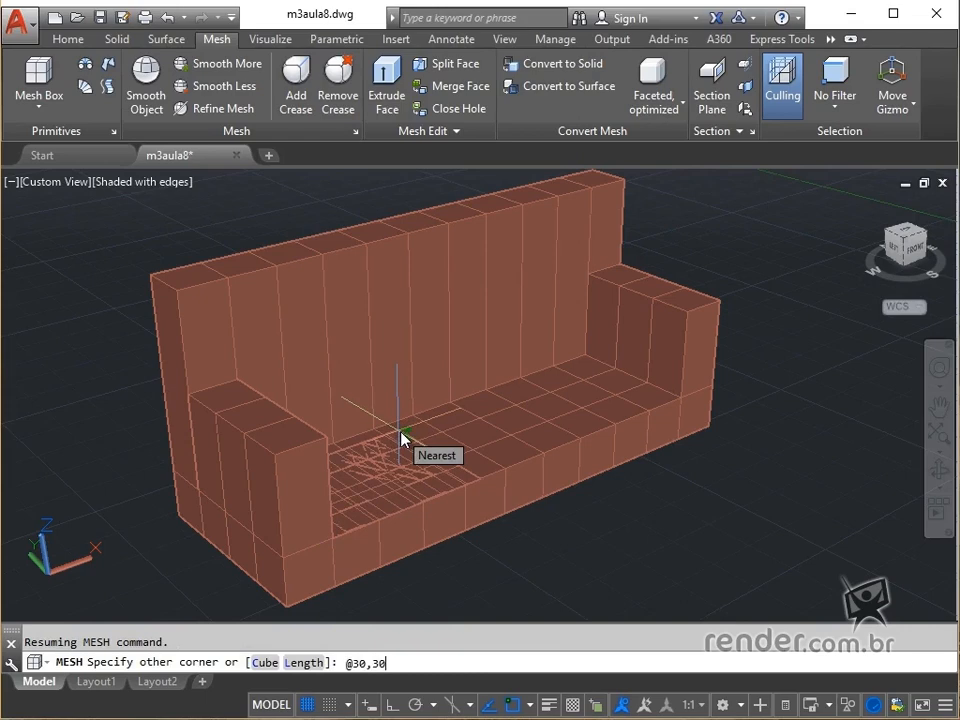
type(",10")
key("Return")
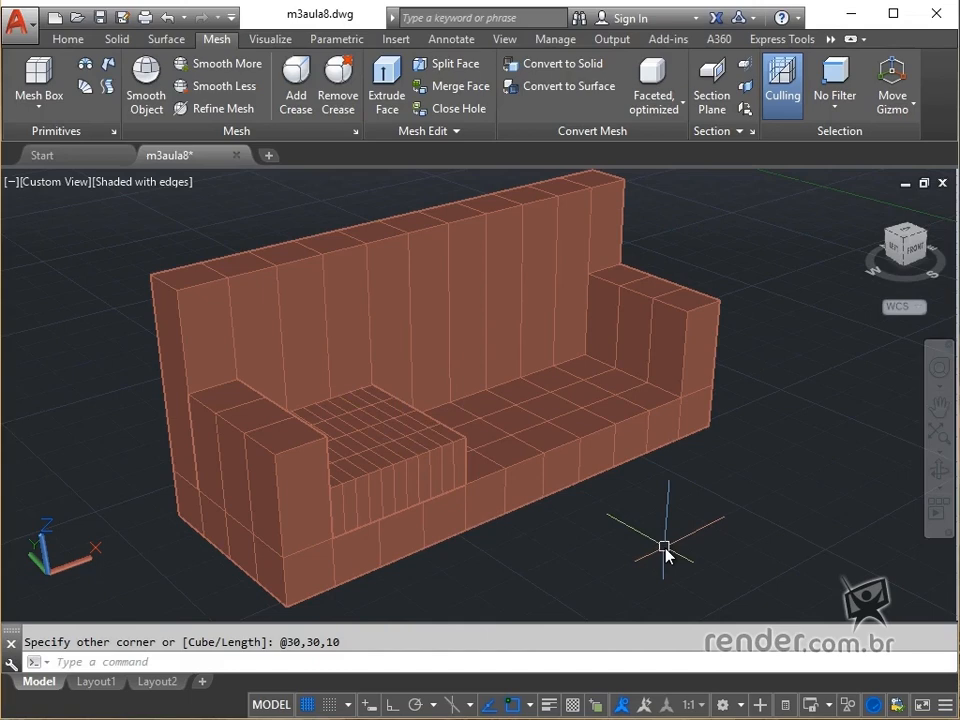
- Copy the seat cushion twice along the seat, placing the copies end to end from its lower front corner to fill the space between the armrests
type("co")
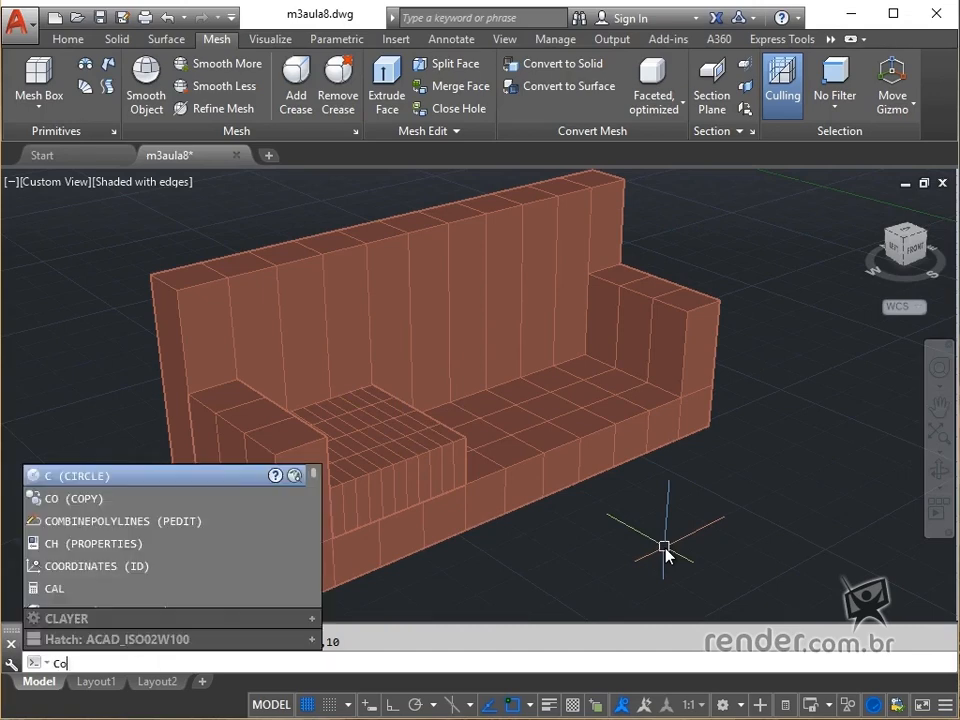
key("Return")
left_click(429, 492)
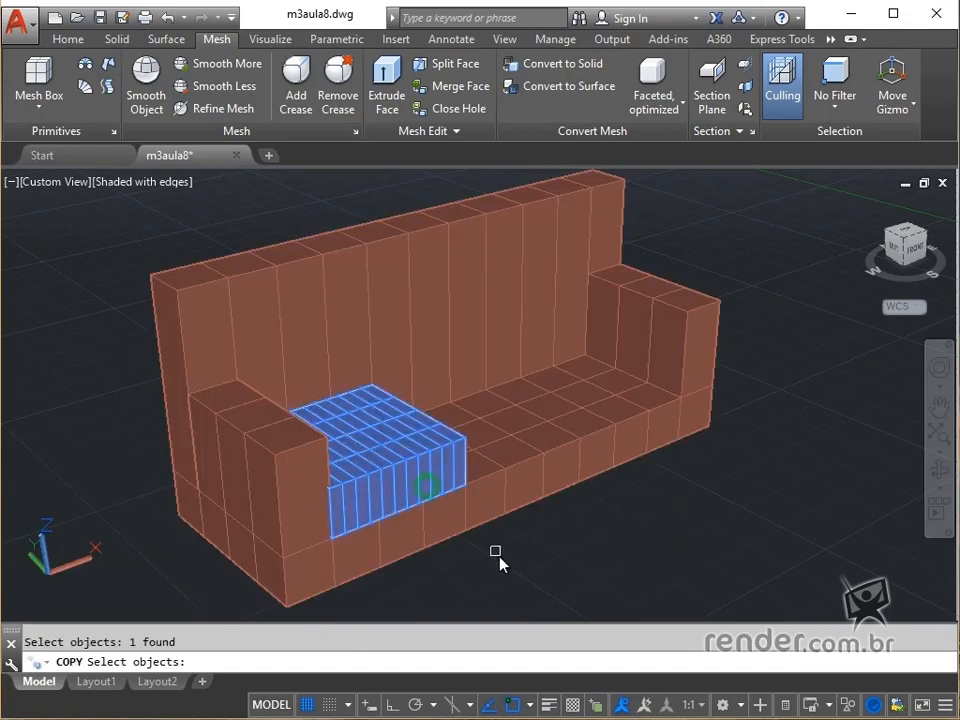
key("Return")
left_click(335, 546)
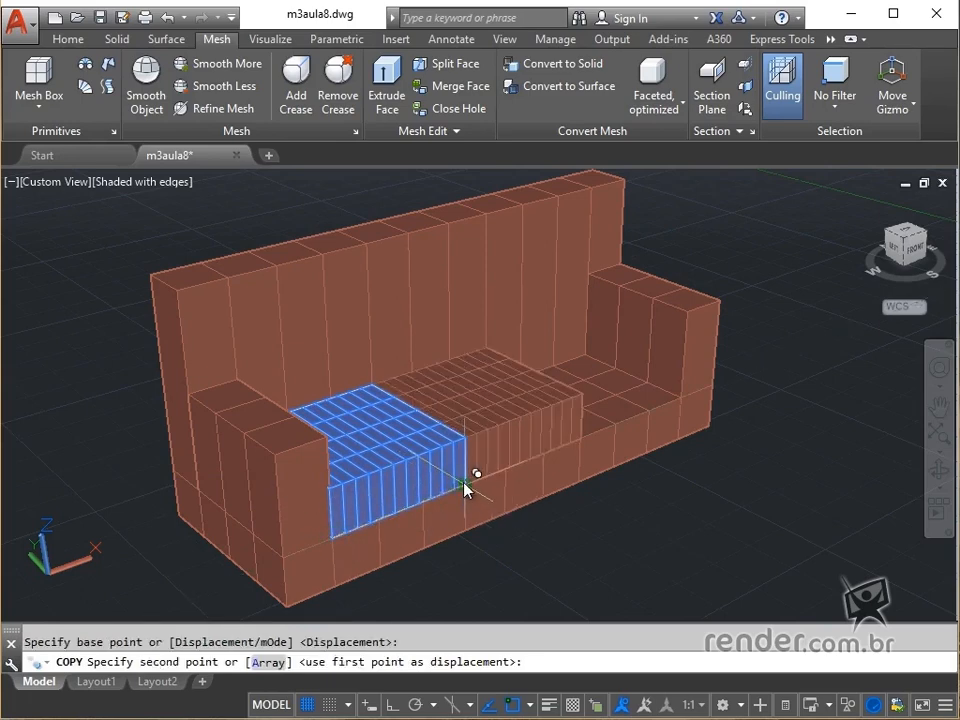
left_click(467, 485)
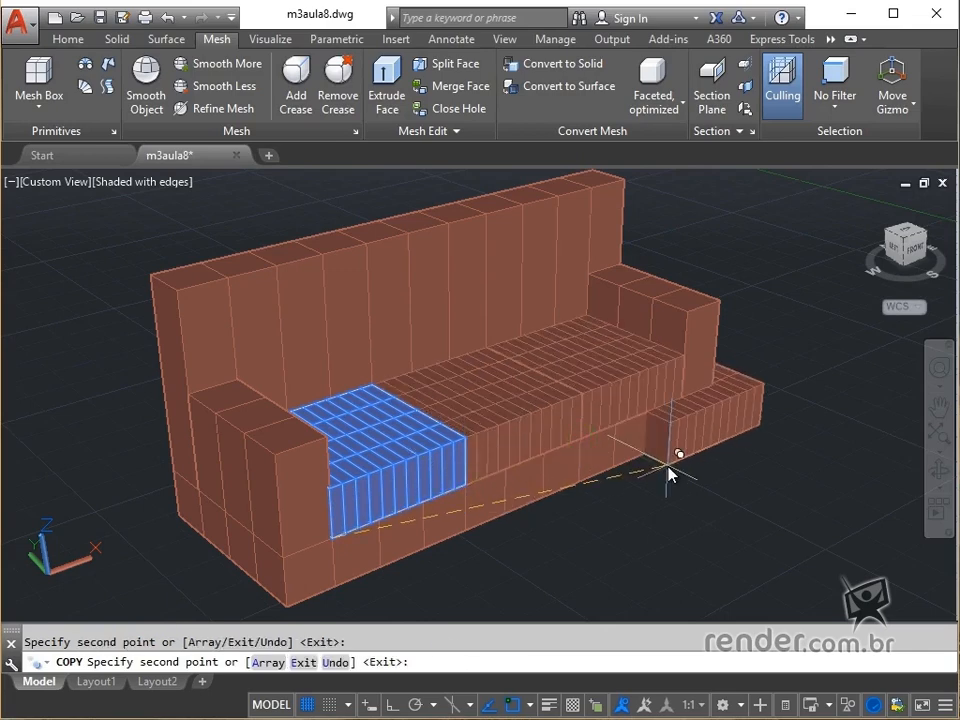
key("Return")
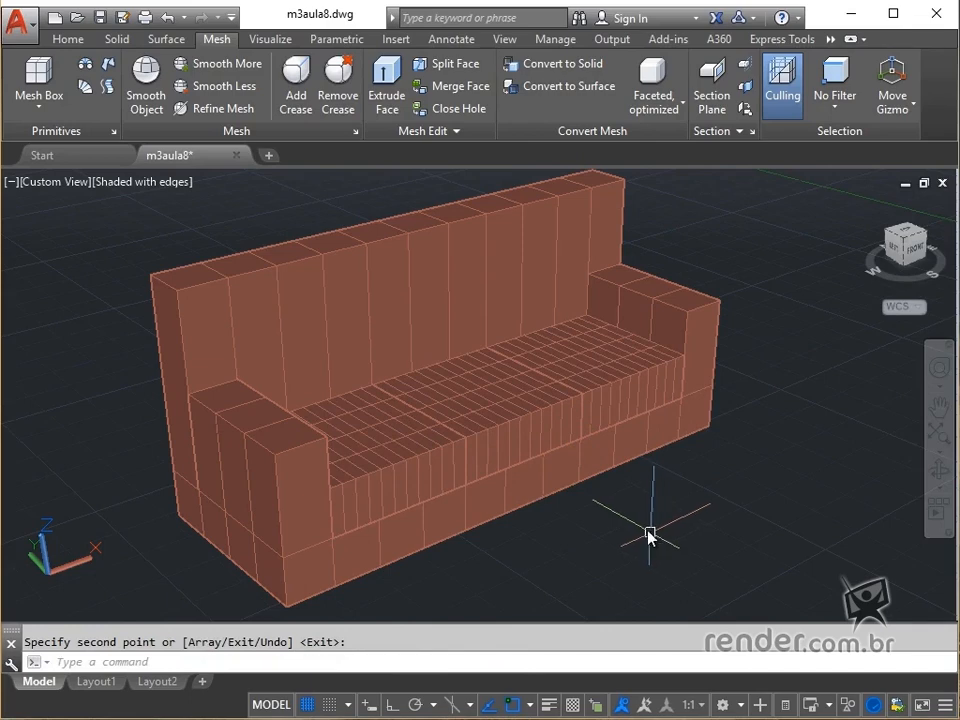
- Extrude the four underside faces along each short end of the sofa base by 10 to form the feet
middle_click_drag(647, 534, 615, 507)
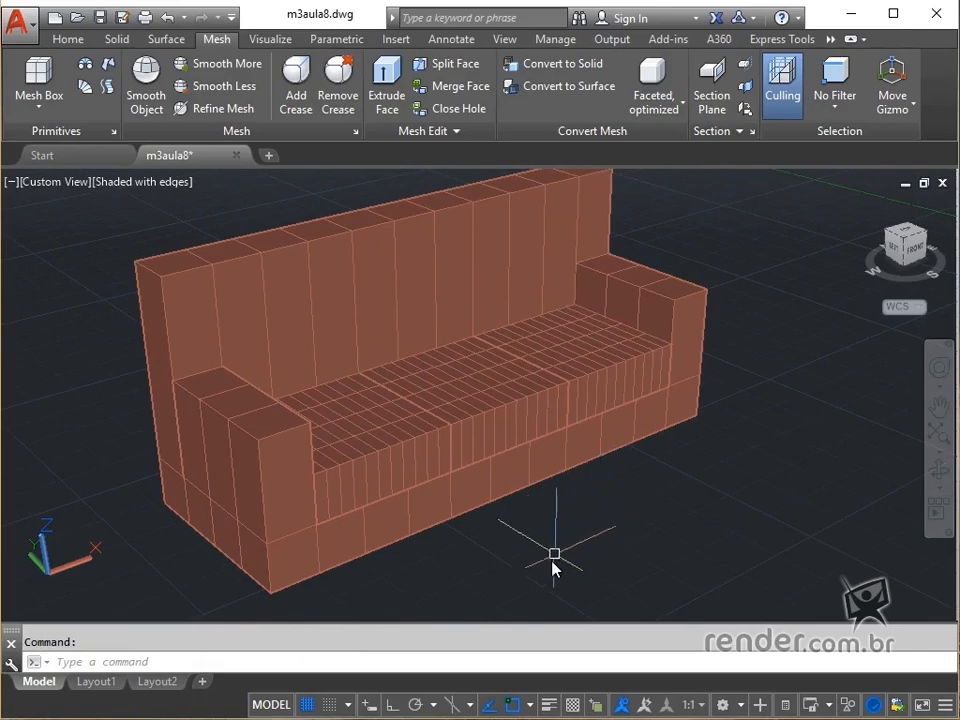
mouse_move(544, 564)
middle_mouse_down("shift")
mouse_move(556, 423)
mouse_move(527, 491)
middle_mouse_up("shift")
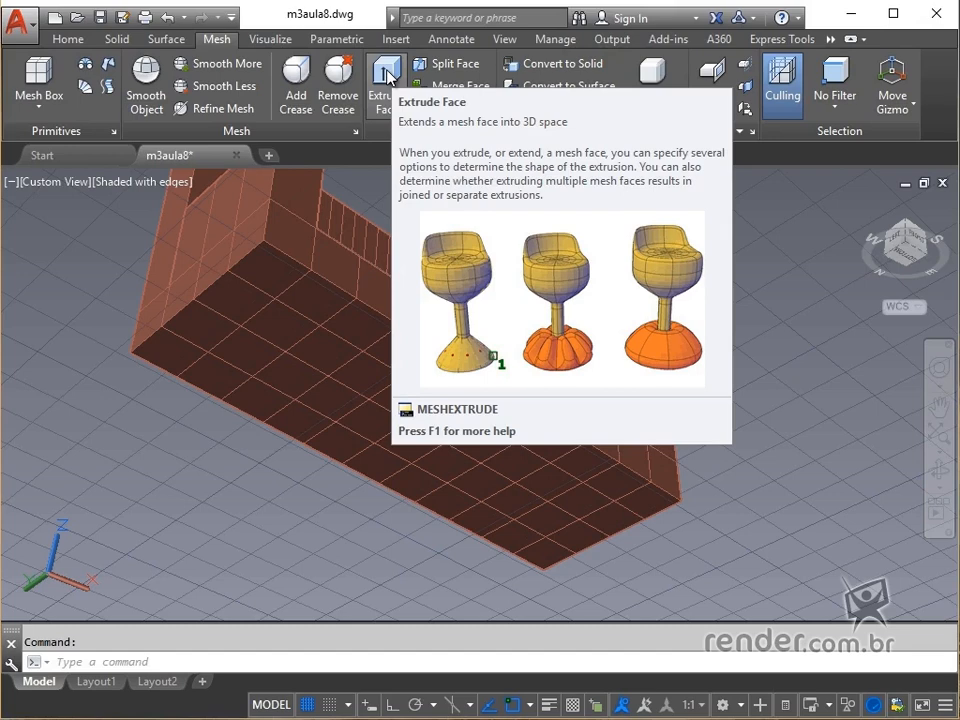
left_click(388, 78)
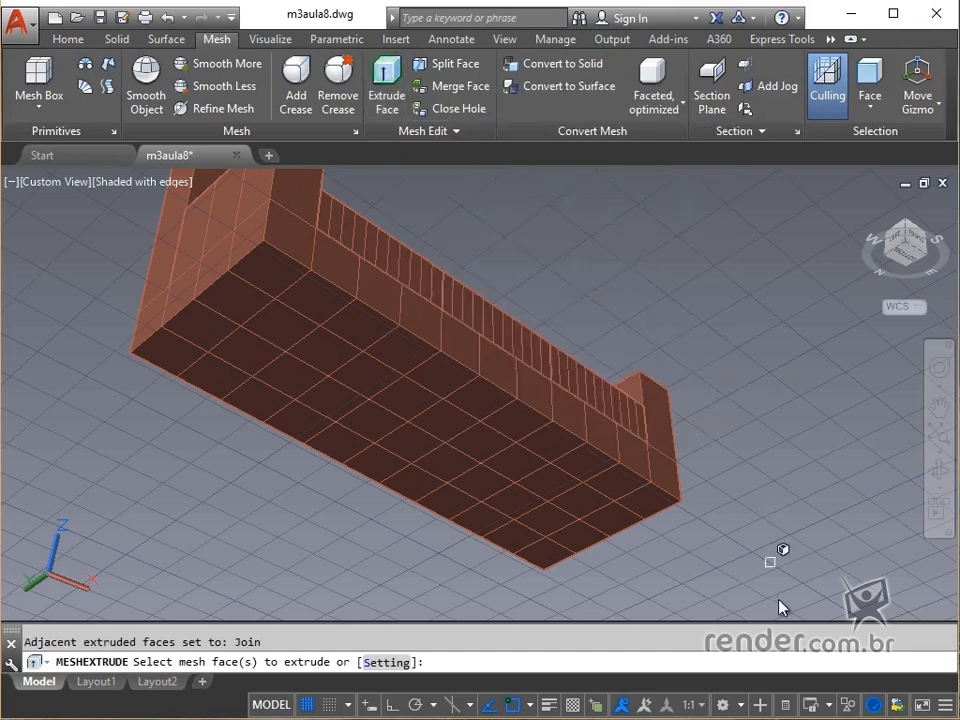
left_click(640, 515)
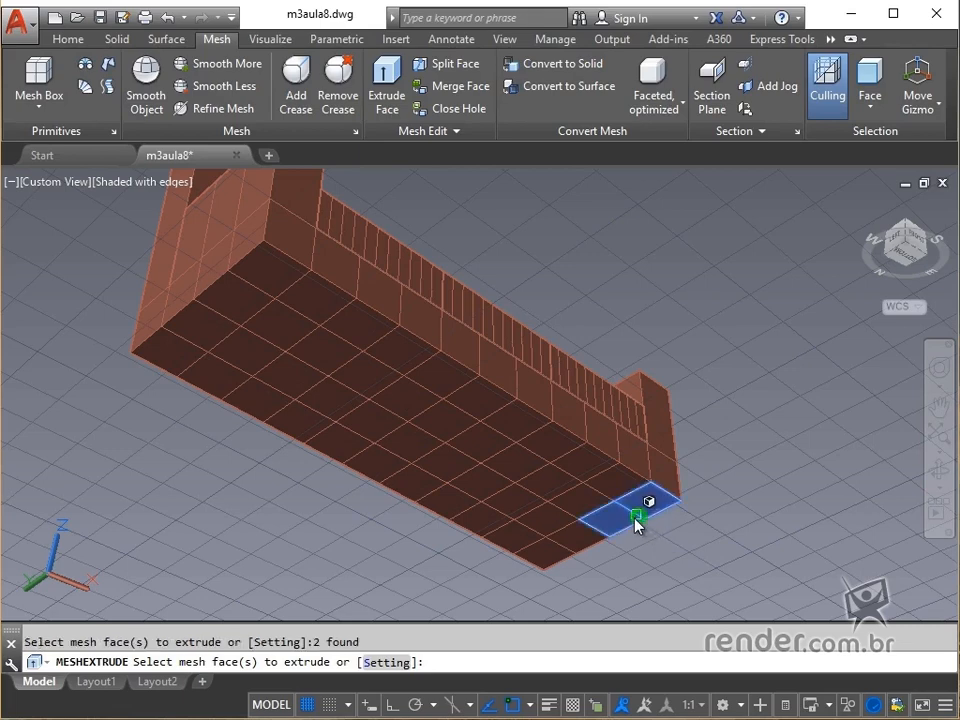
left_click(564, 552)
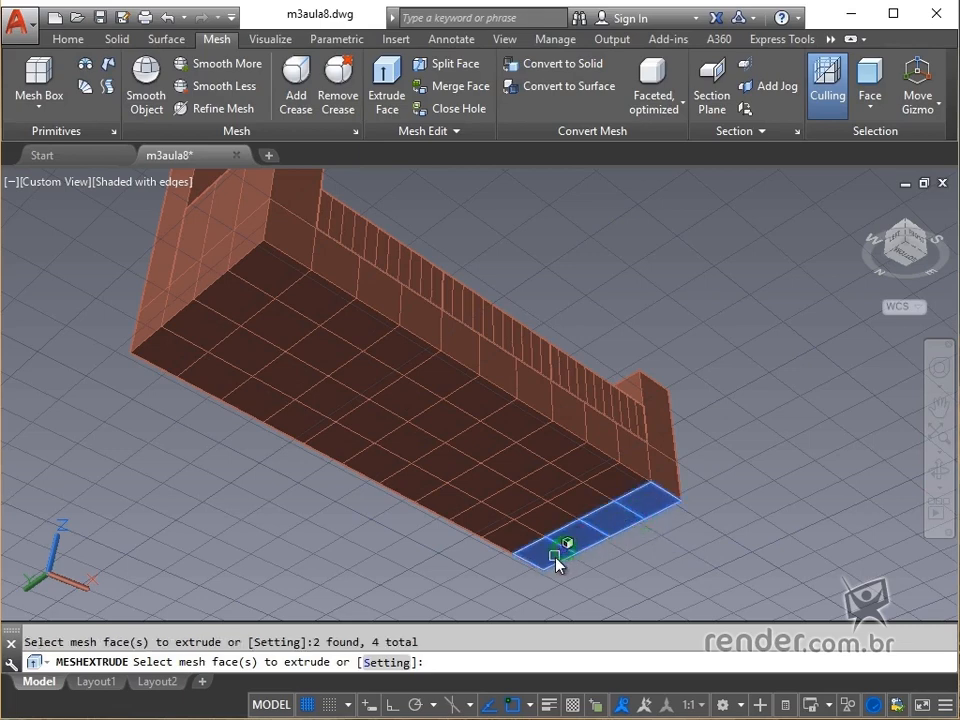
left_click(187, 344)
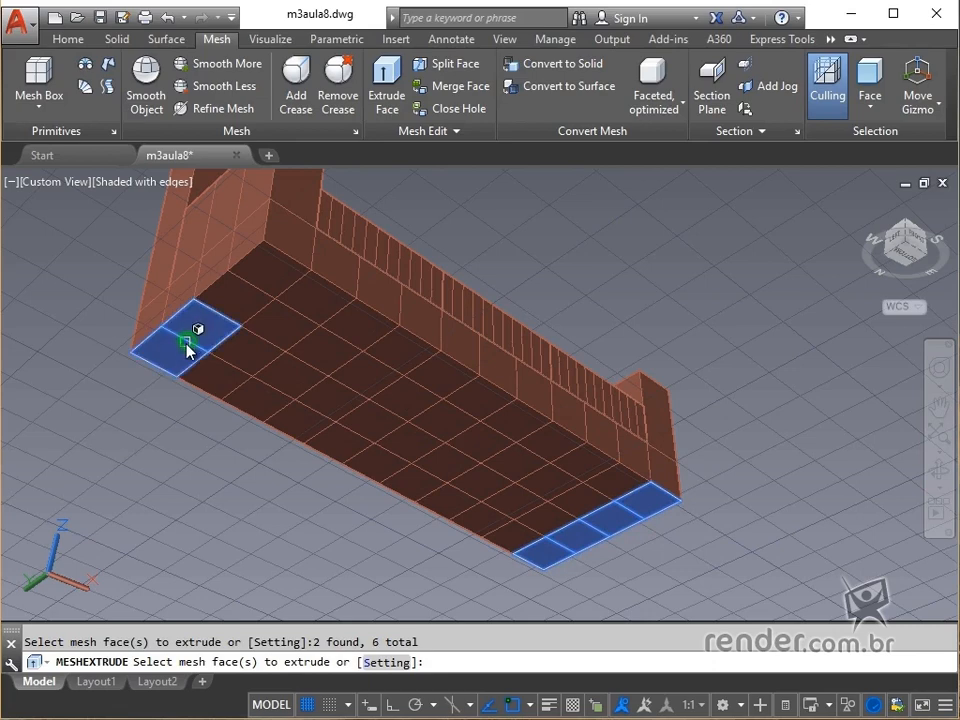
left_click(259, 285)
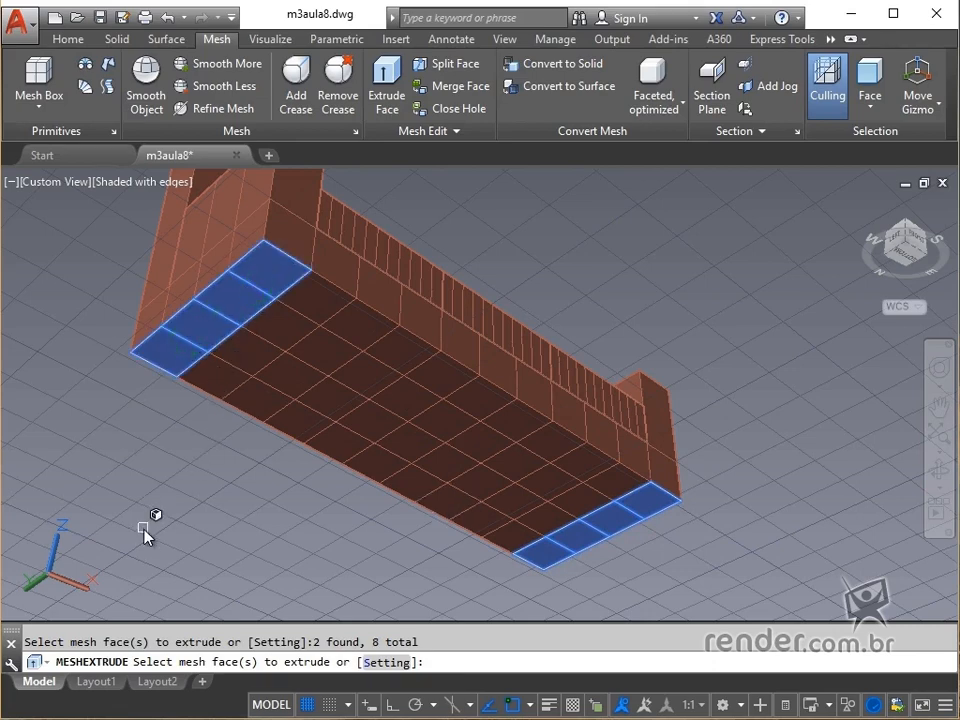
key("Return")
type("10")
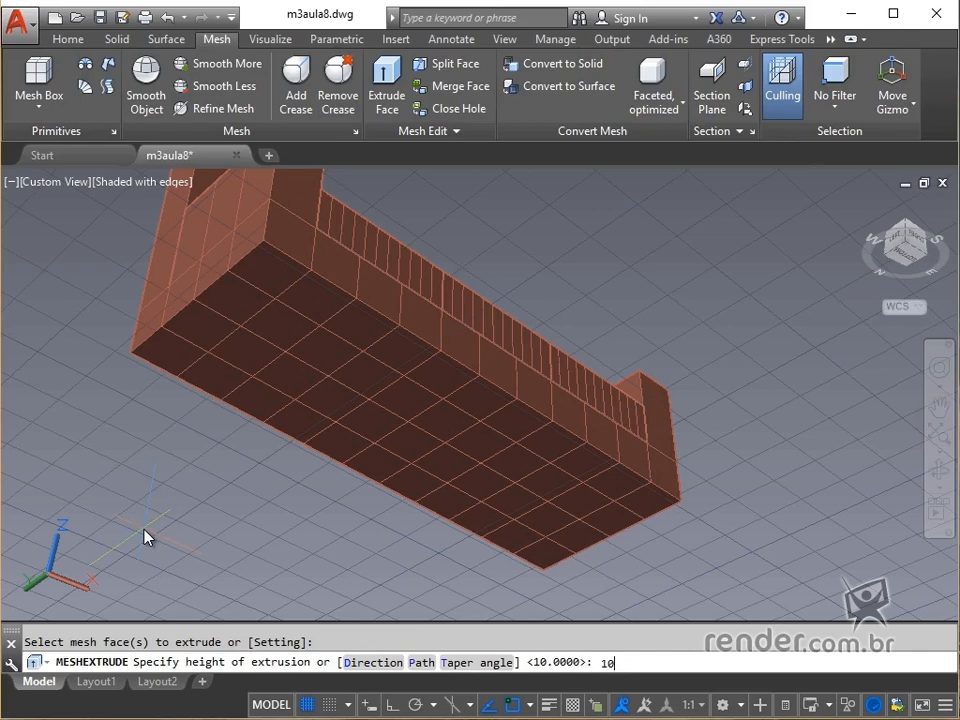
key("Return")
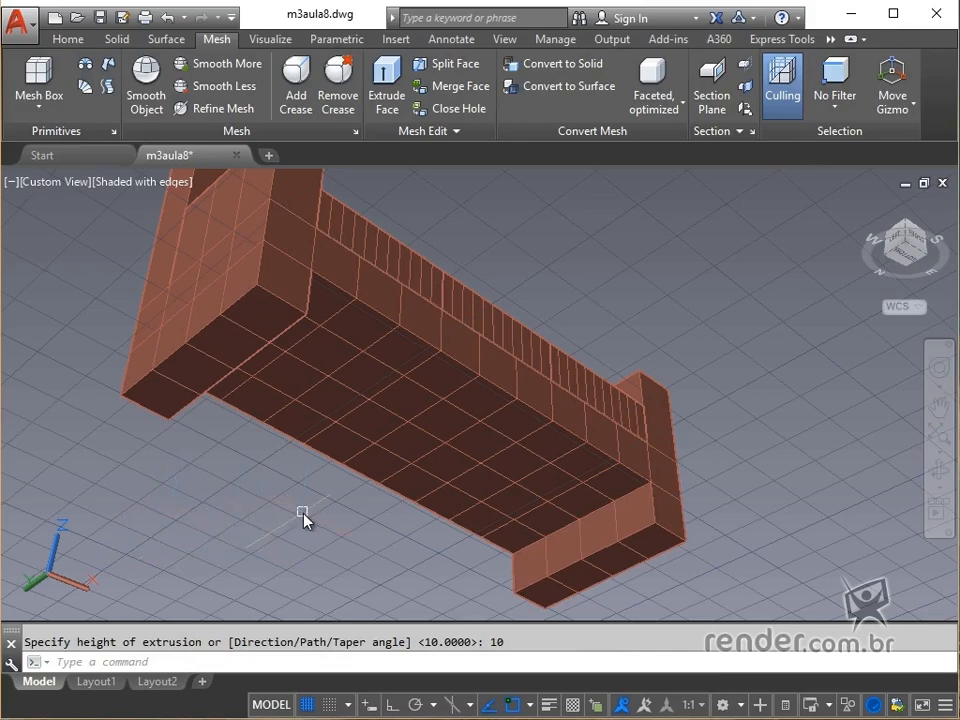
- Select the sofa body and all three cushions and apply Smooth More four times to round the meshes
scroll(229, 497, "down", 2)
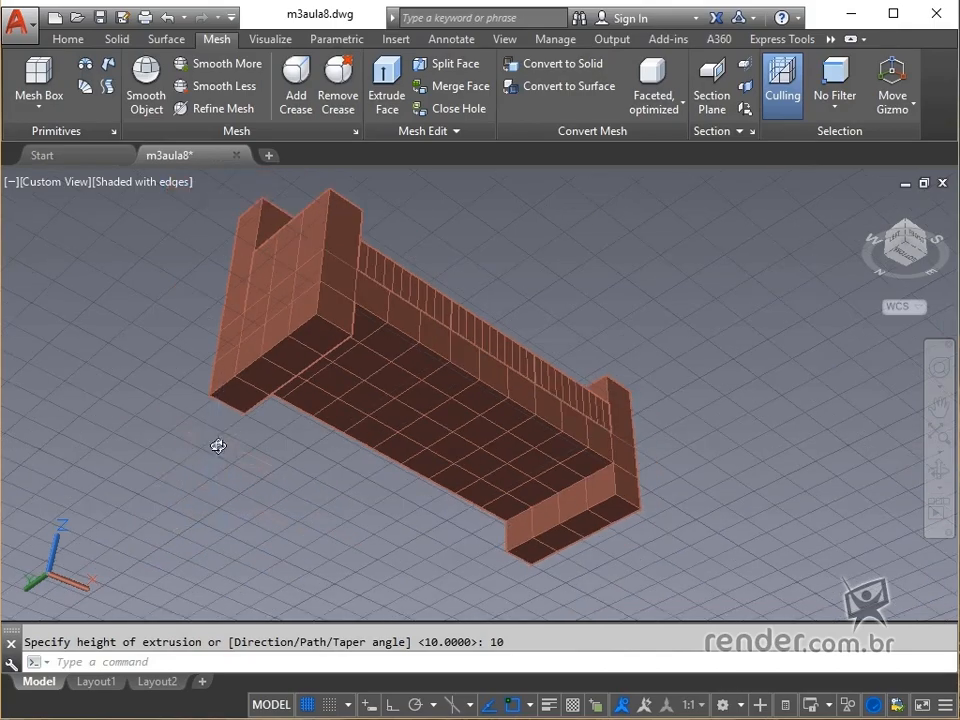
middle_click_drag(216, 446, 221, 549, "shift")
middle_click_drag(564, 493, 543, 516, "shift")
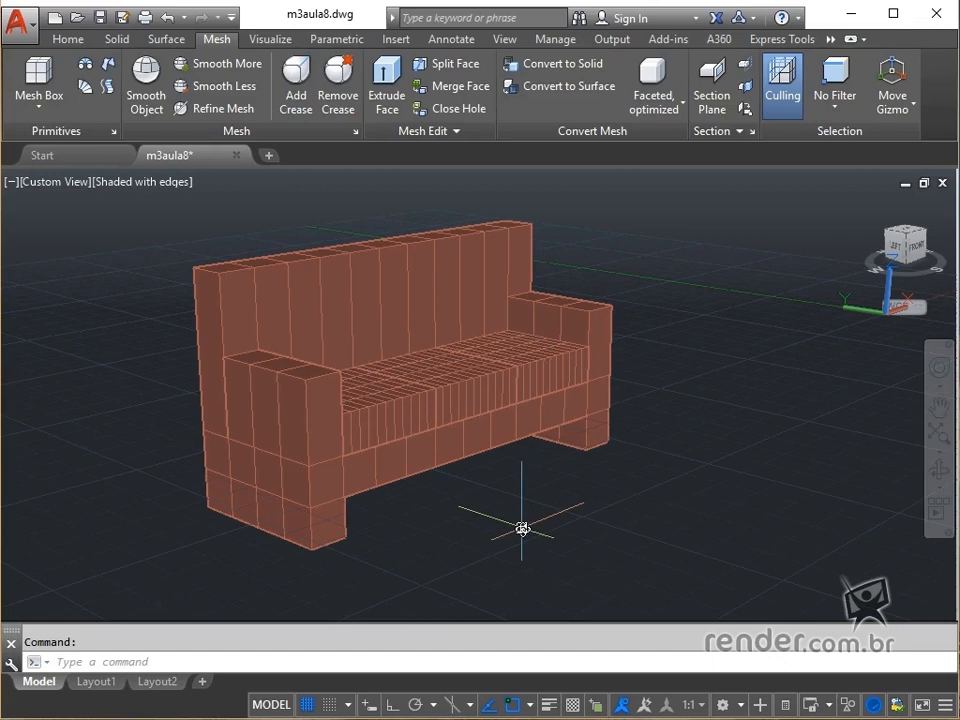
middle_click_drag(522, 529, 515, 546, "shift")
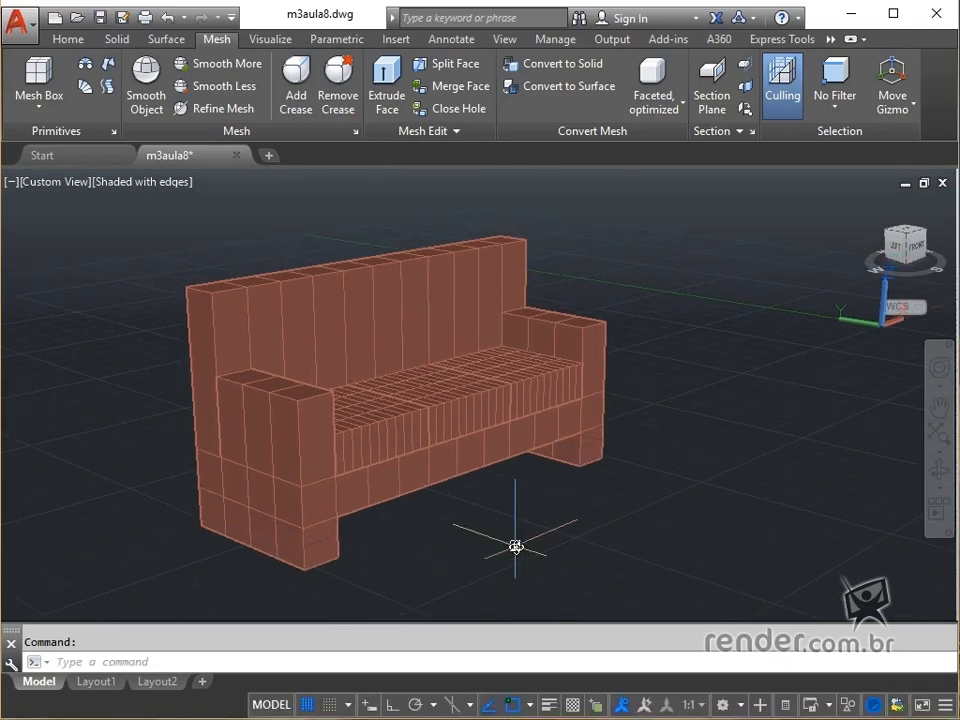
left_click(681, 187)
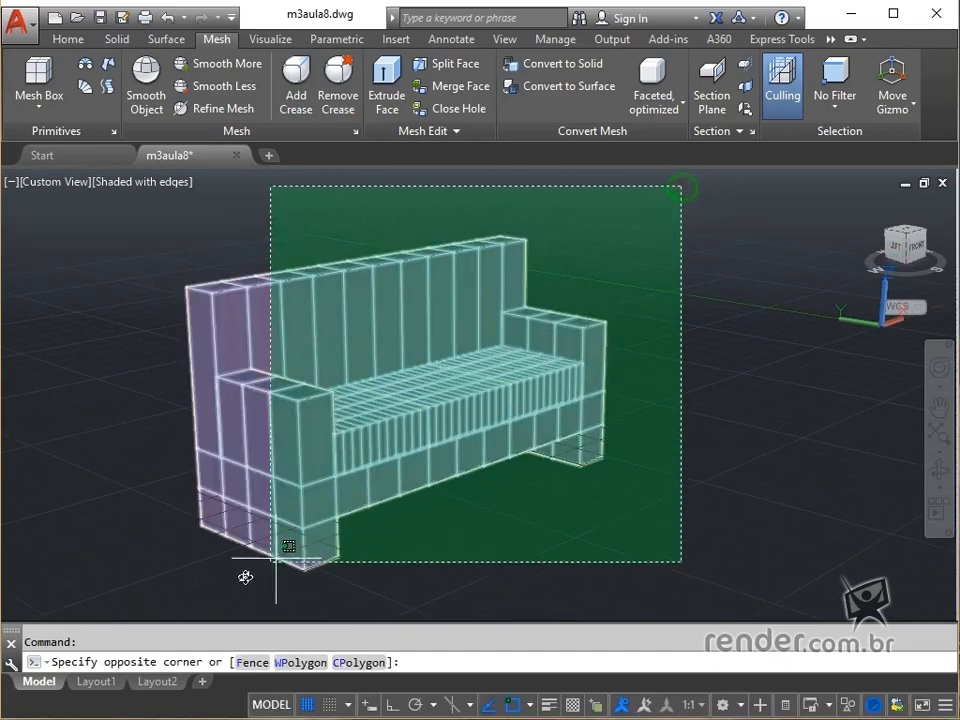
left_click(152, 588)
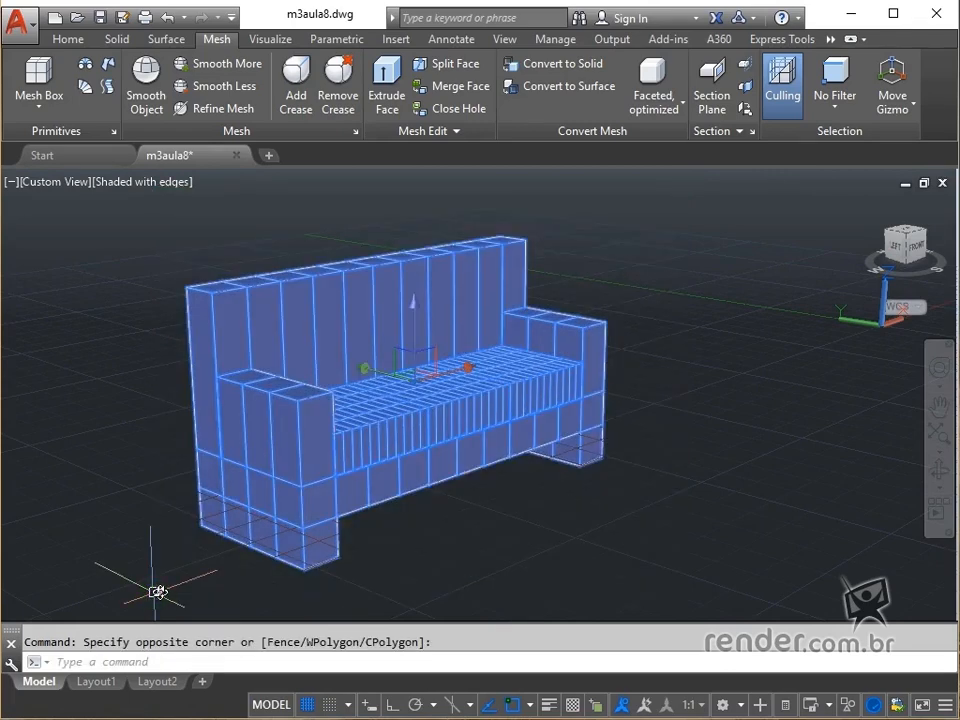
right_click(167, 583)
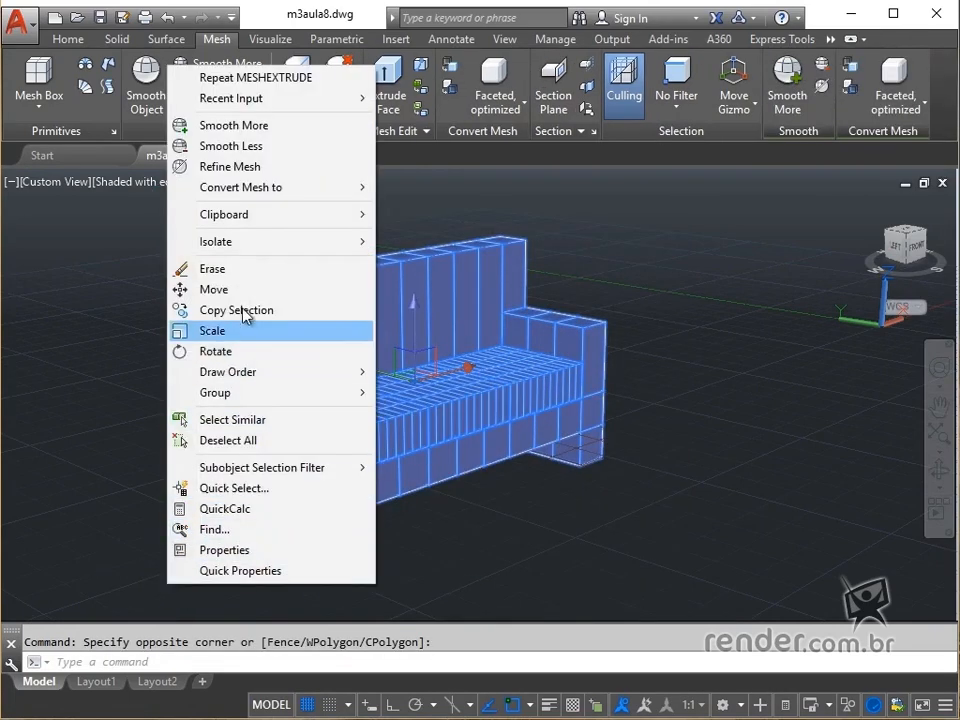
left_click(301, 127)
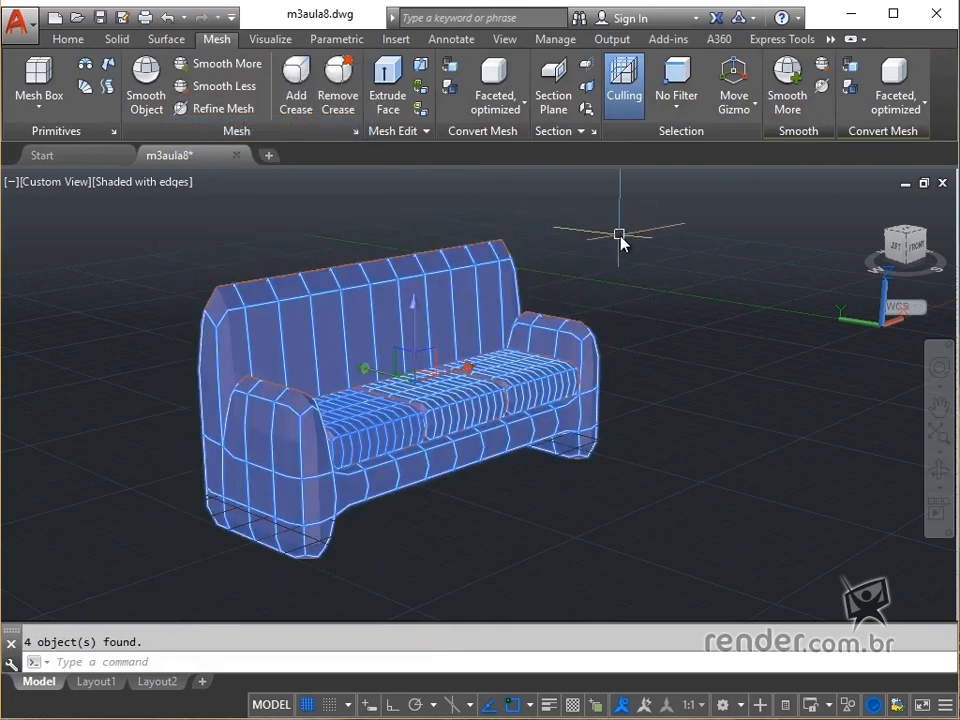
key("Return")
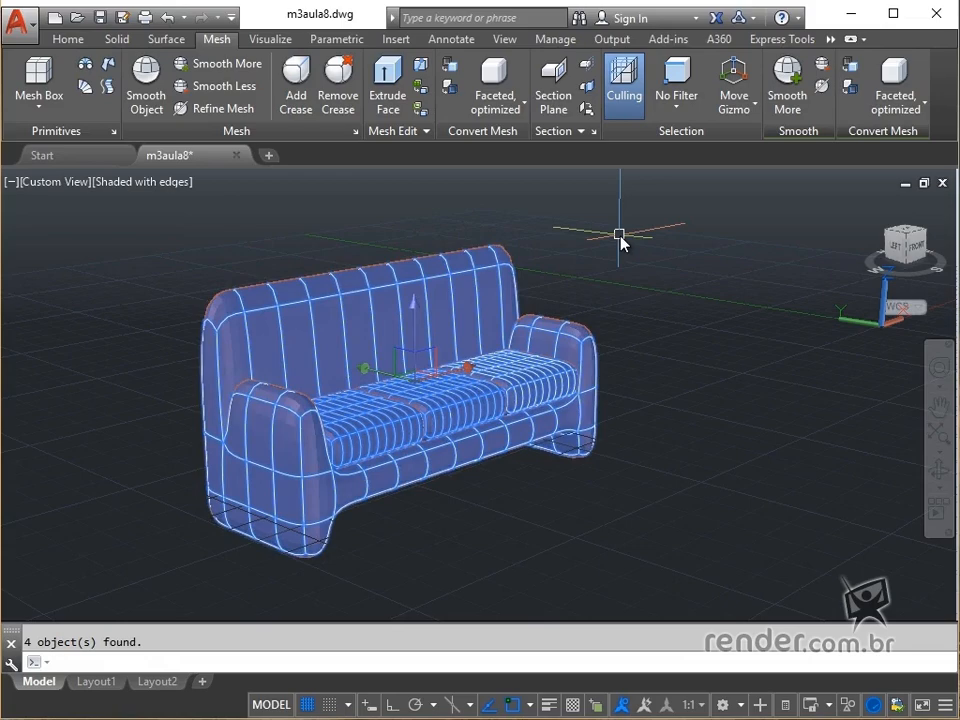
key("Return")
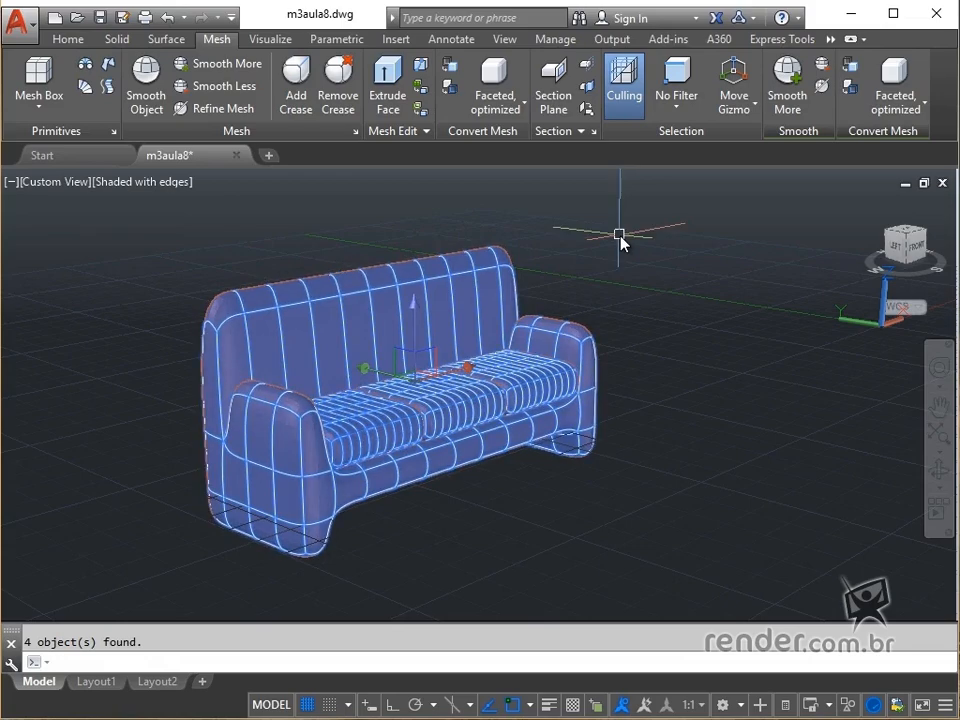
key("Return")
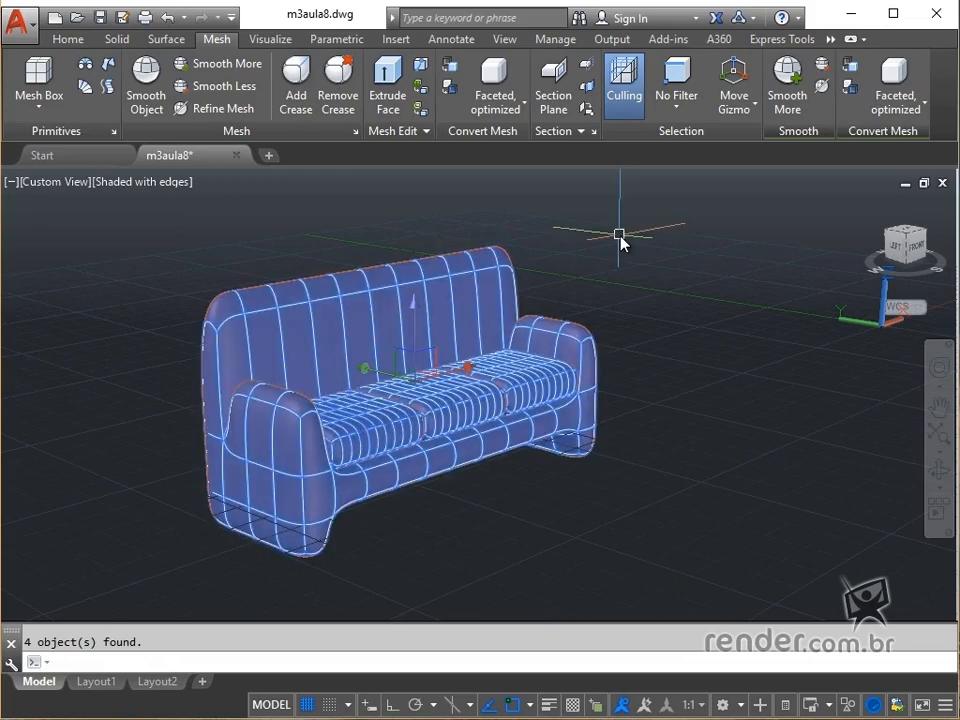
key("Escape")
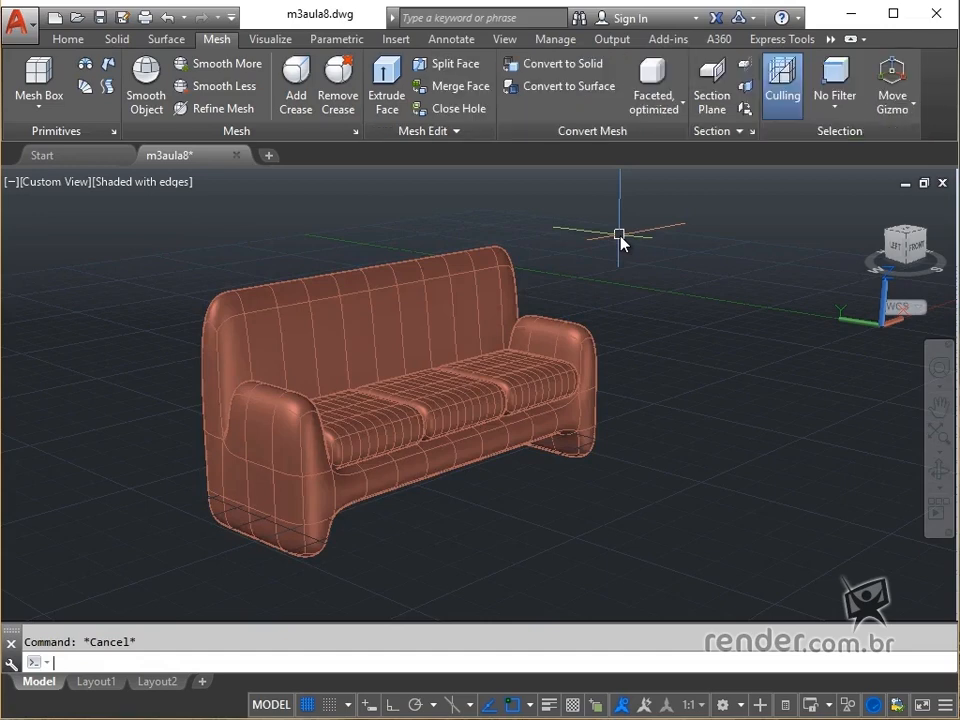
- Set the viewport's visual style to Realistic and zoom to the extents of the sofa
left_click(145, 185)
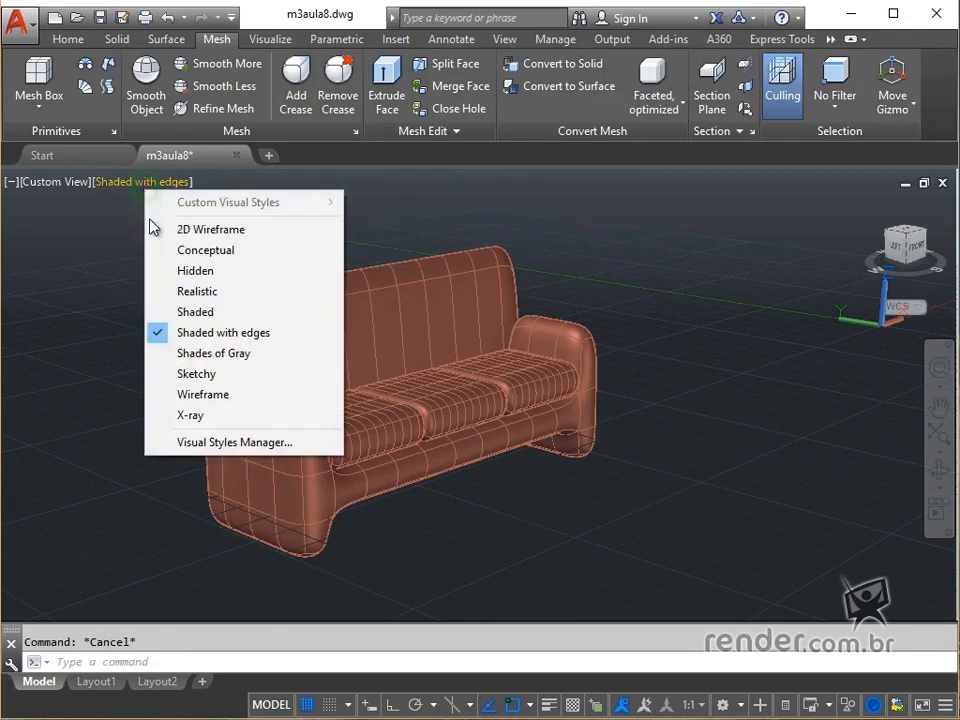
left_click(194, 292)
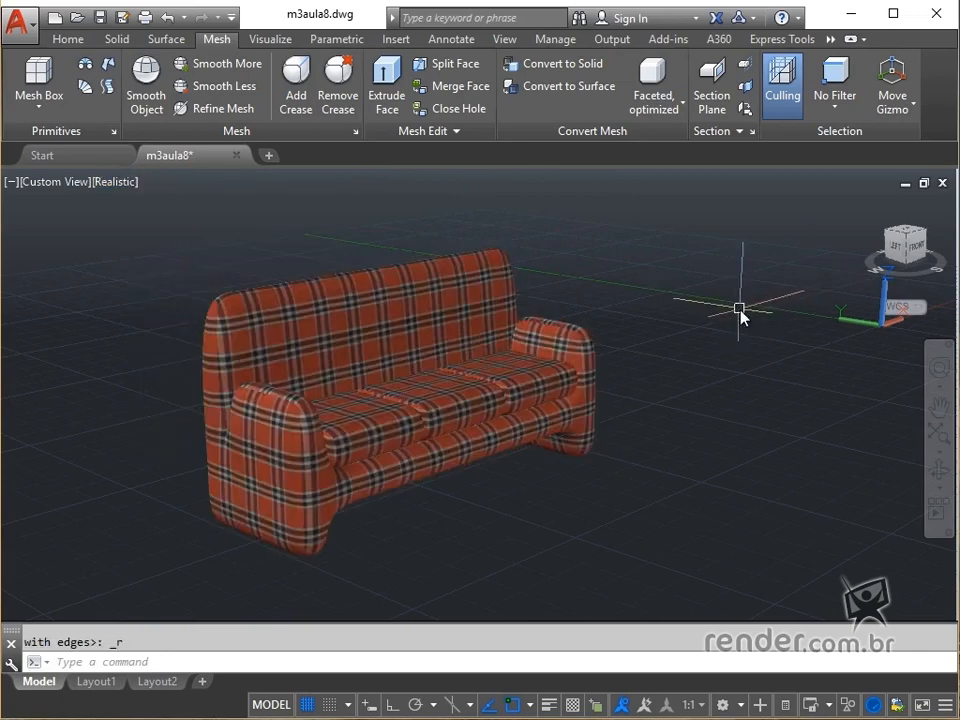
type("z")
key("Return")
type("e")
key("Return")
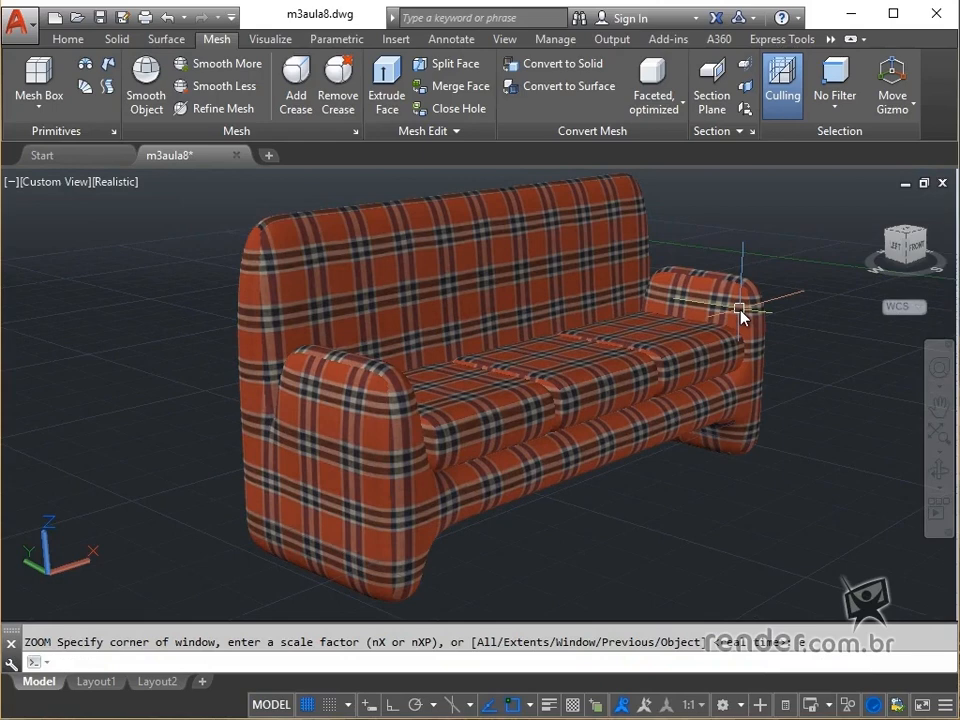